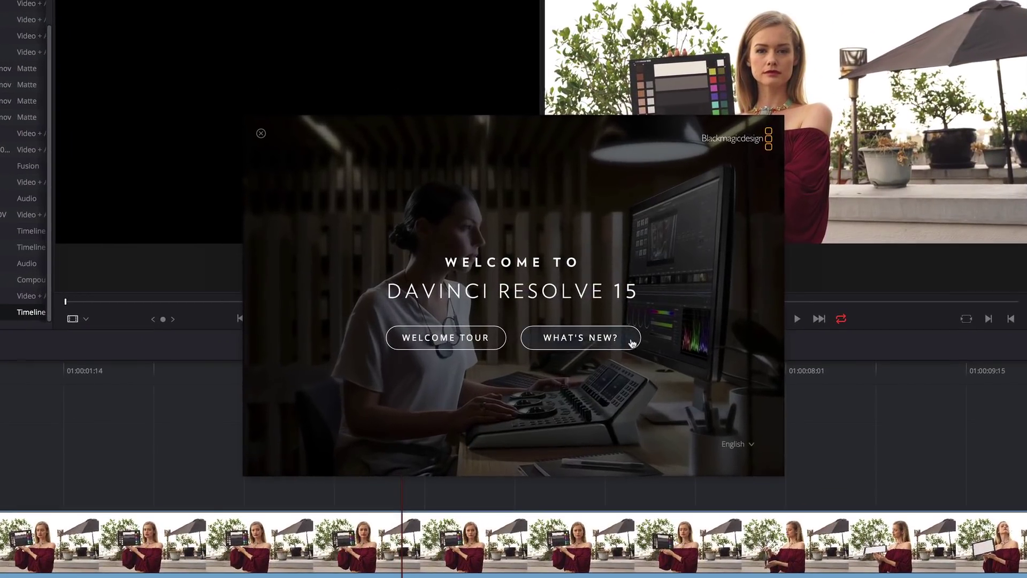
# Page through the What's New slides, from audio plugins and ADR to LUT browser and shared nodes
pyautogui.click(593, 326)
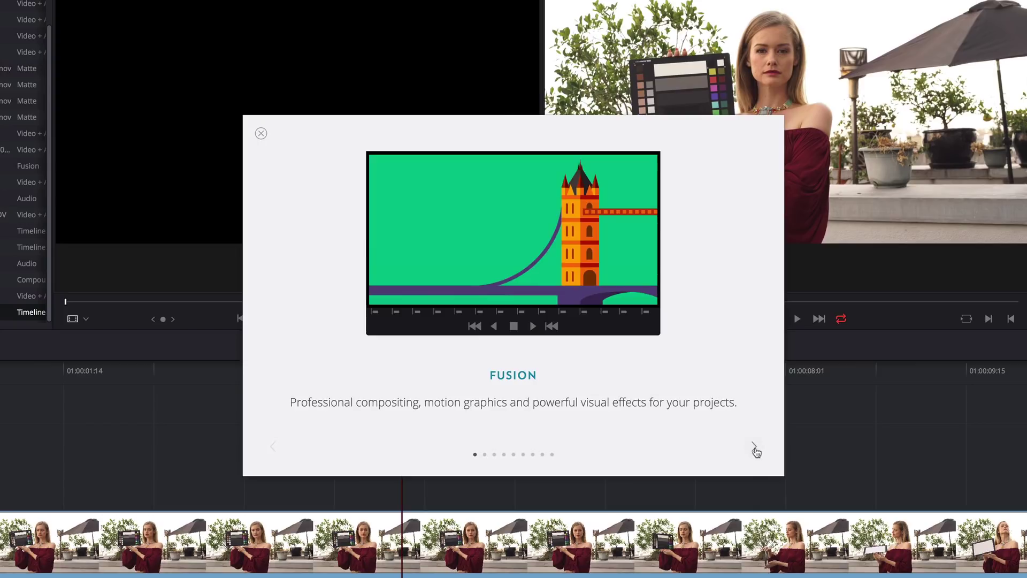
pyautogui.click(755, 448)
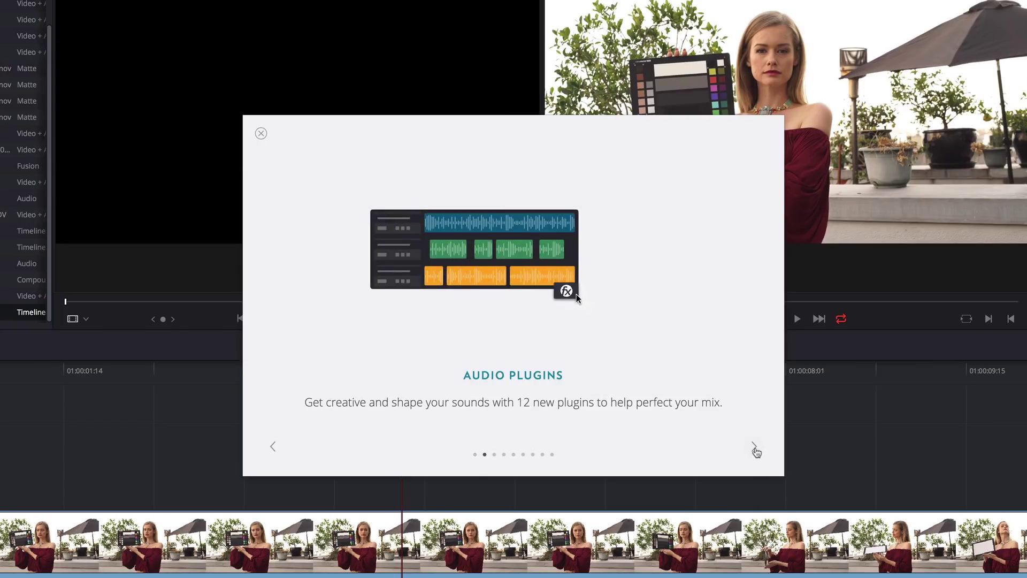
pyautogui.click(756, 449)
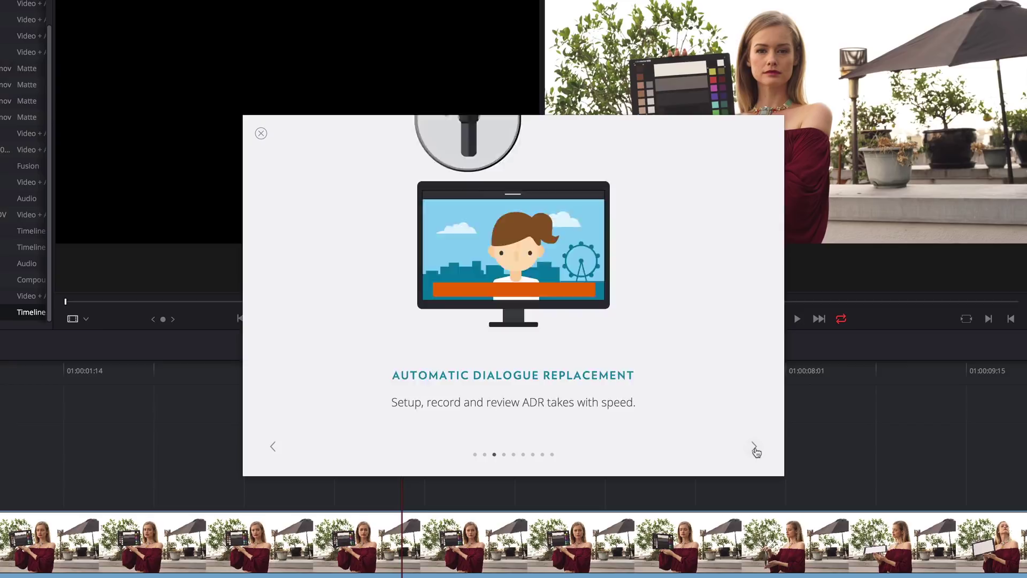
pyautogui.click(756, 448)
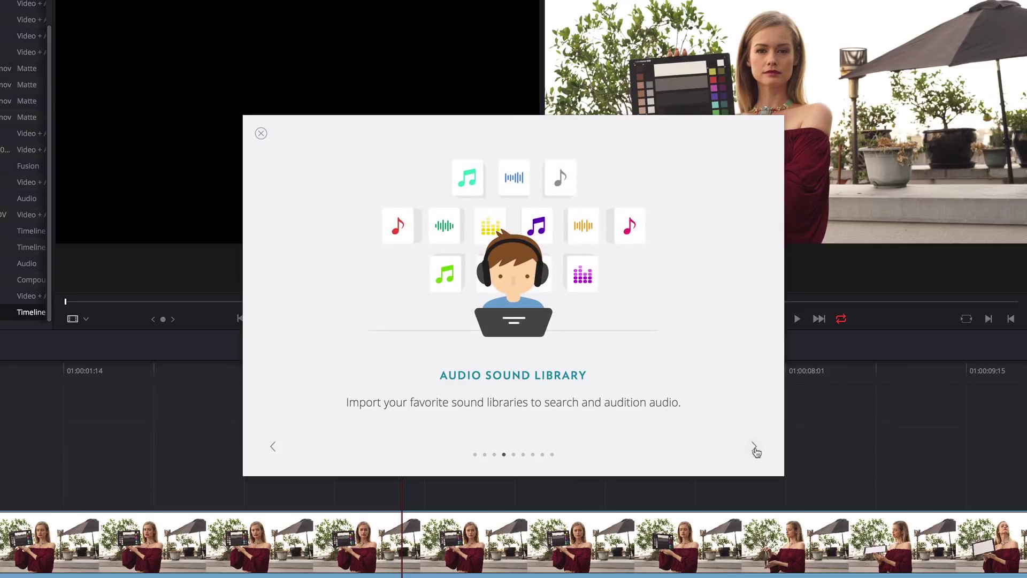
pyautogui.click(755, 448)
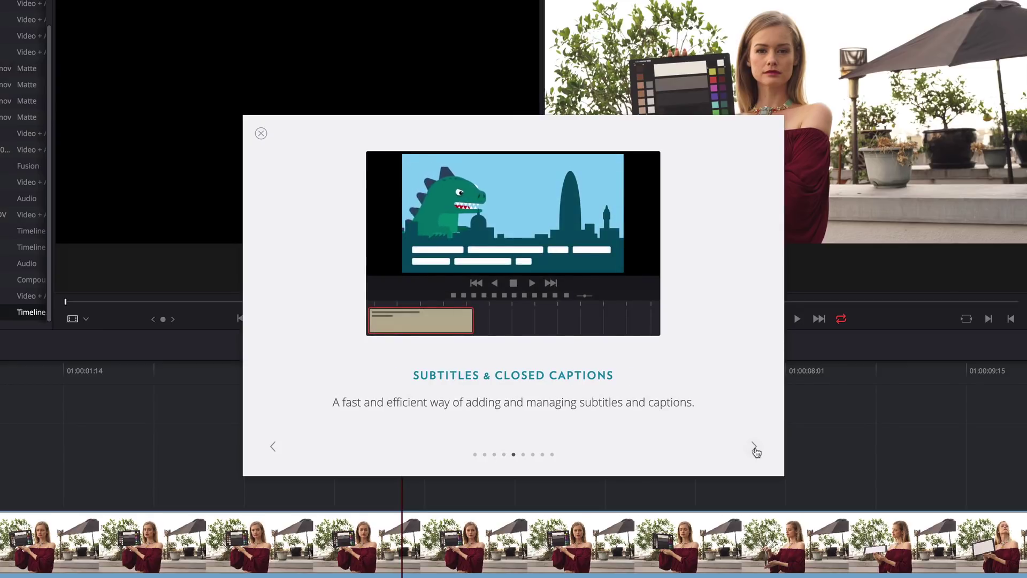
pyautogui.click(755, 449)
pyautogui.click(755, 448)
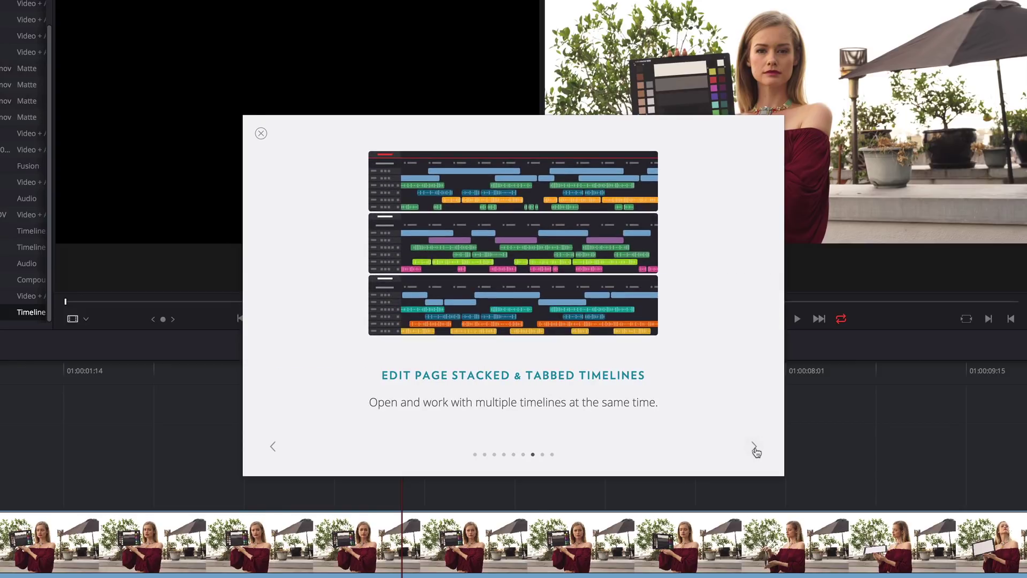
pyautogui.click(755, 448)
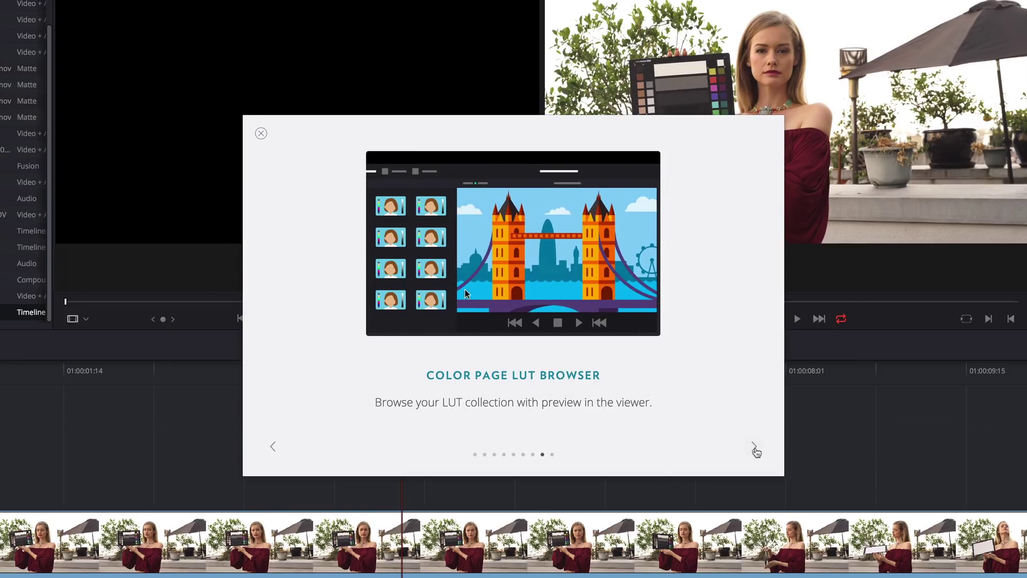
pyautogui.click(755, 448)
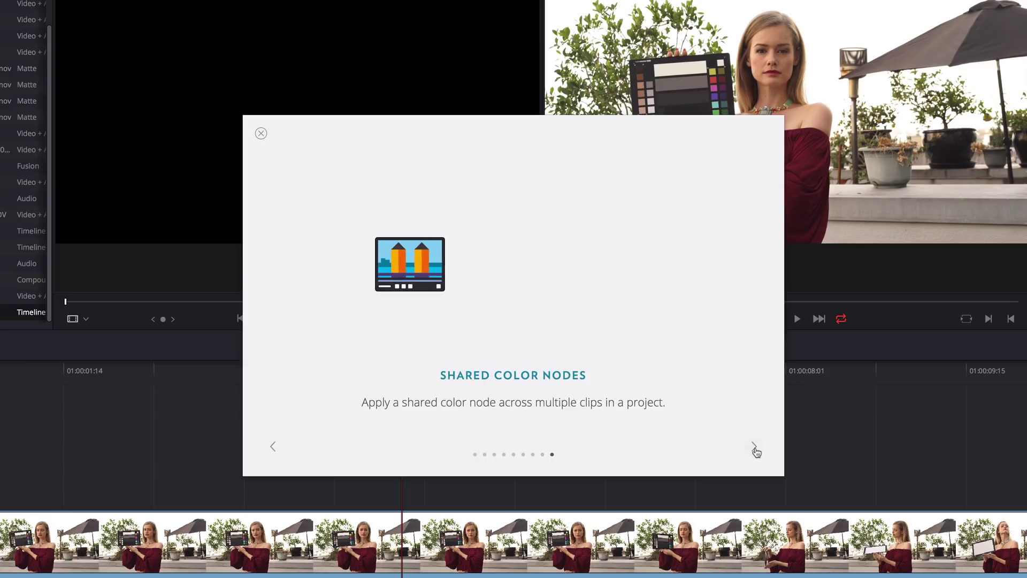
pyautogui.click(755, 449)
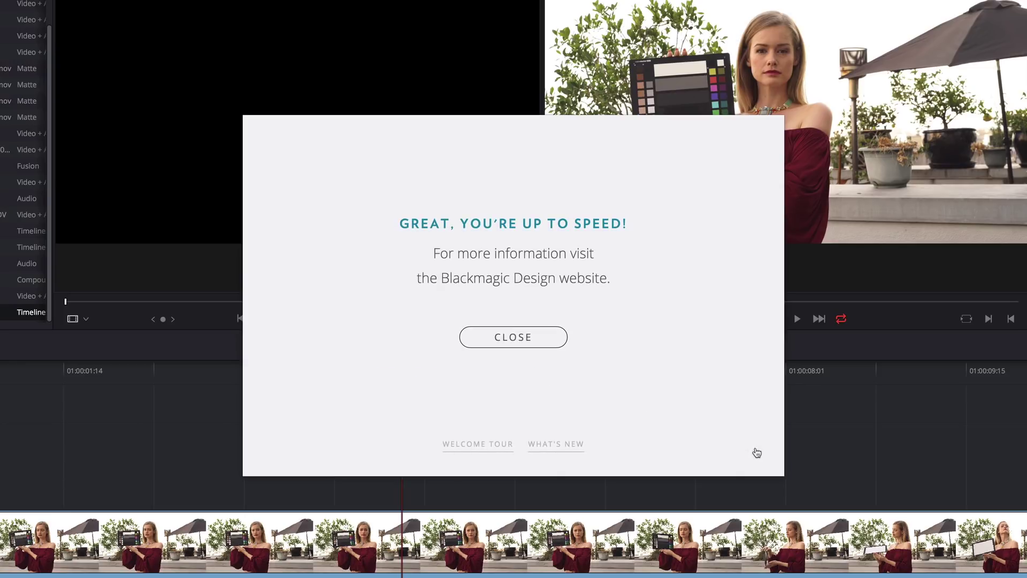
# Close the welcome screen and open the Keyboard Mapping page in User preferences
pyautogui.click(535, 338)
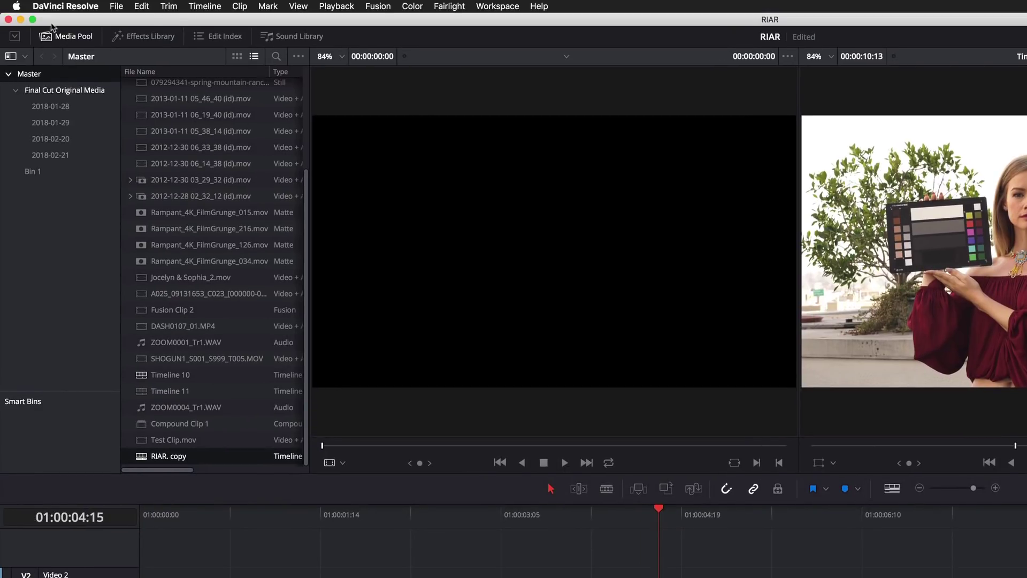
pyautogui.click(66, 6)
pyautogui.click(60, 39)
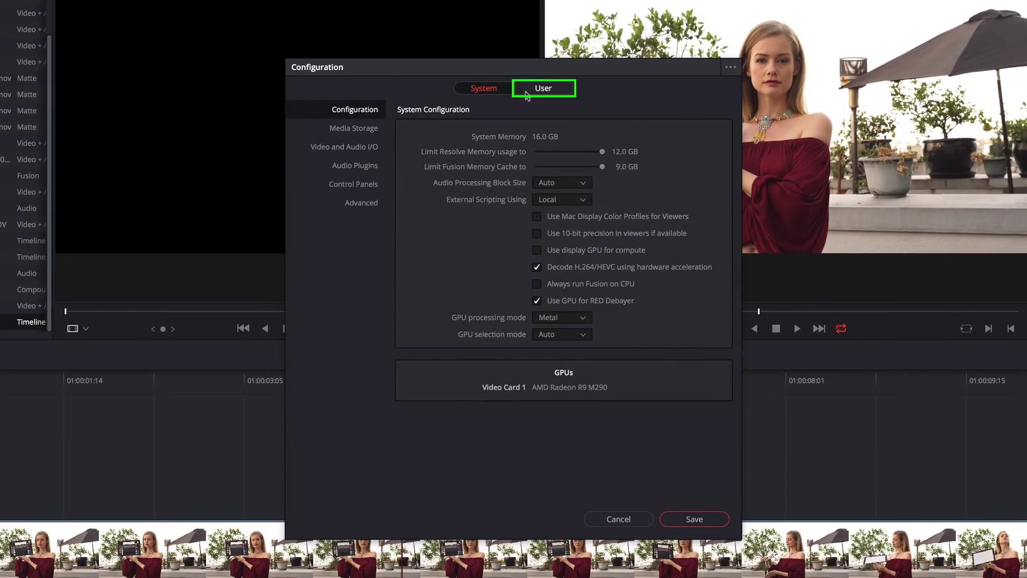
pyautogui.click(527, 95)
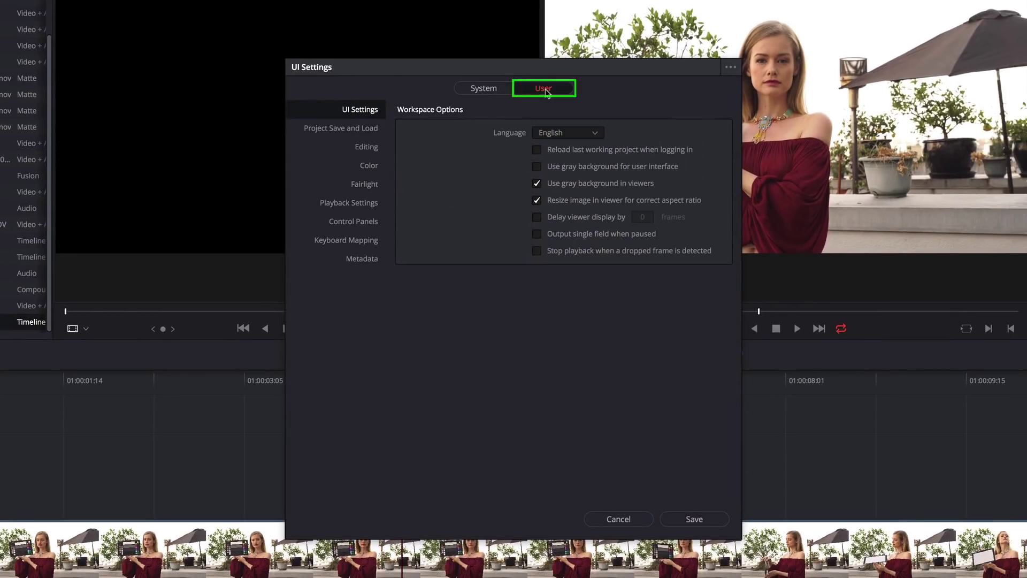
pyautogui.click(366, 242)
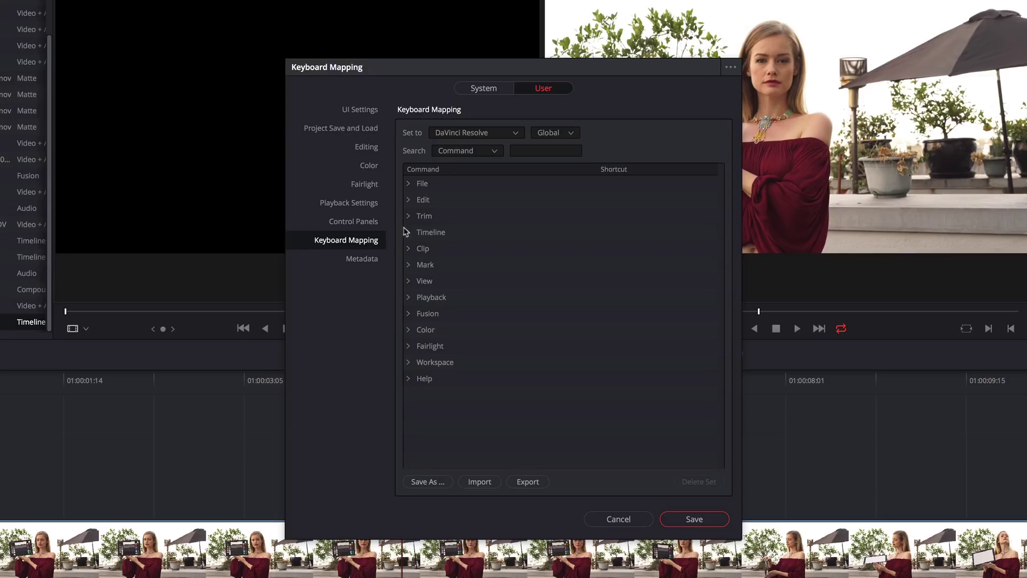
# Search 'Duration' and assign Shift+Cmd+D to Convert In and Out to Duration Marker
pyautogui.click(530, 151)
pyautogui.write('Duration')
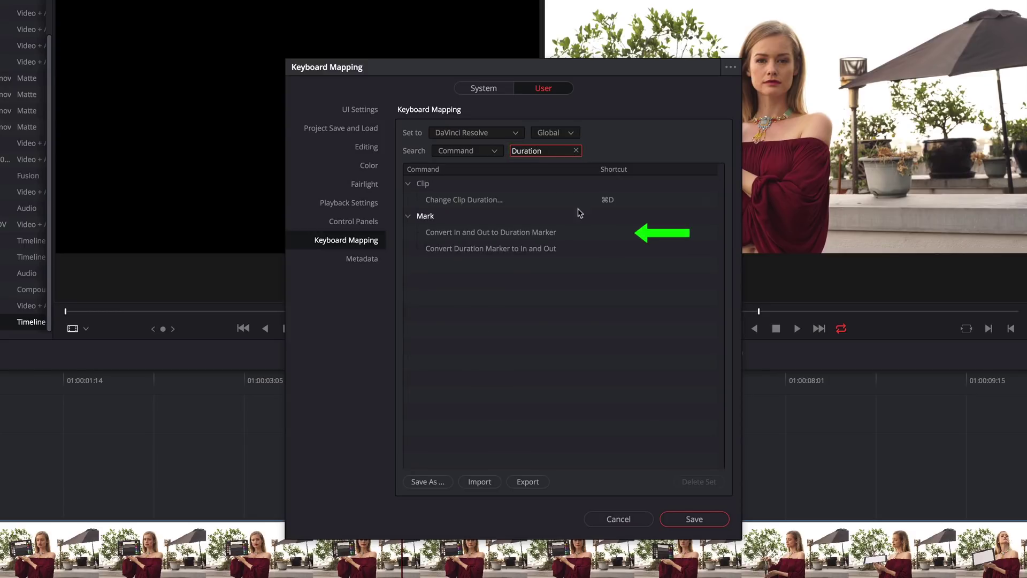
pyautogui.click(610, 235)
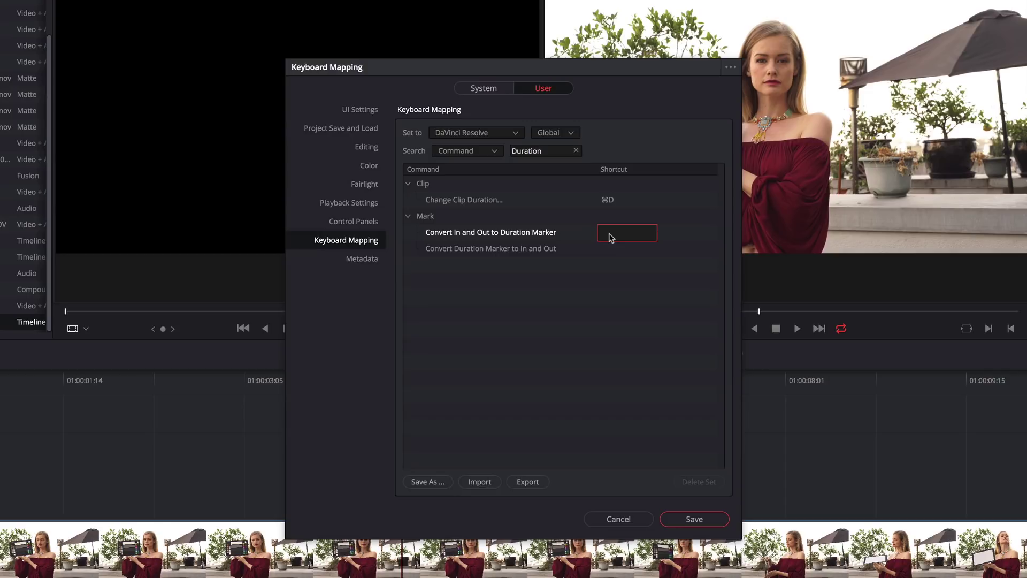
pyautogui.press('shift+super+d')
# Scope shortcuts to the Color page and assign Shift+Cmd+D to Delete All Keyframes
pyautogui.click(577, 134)
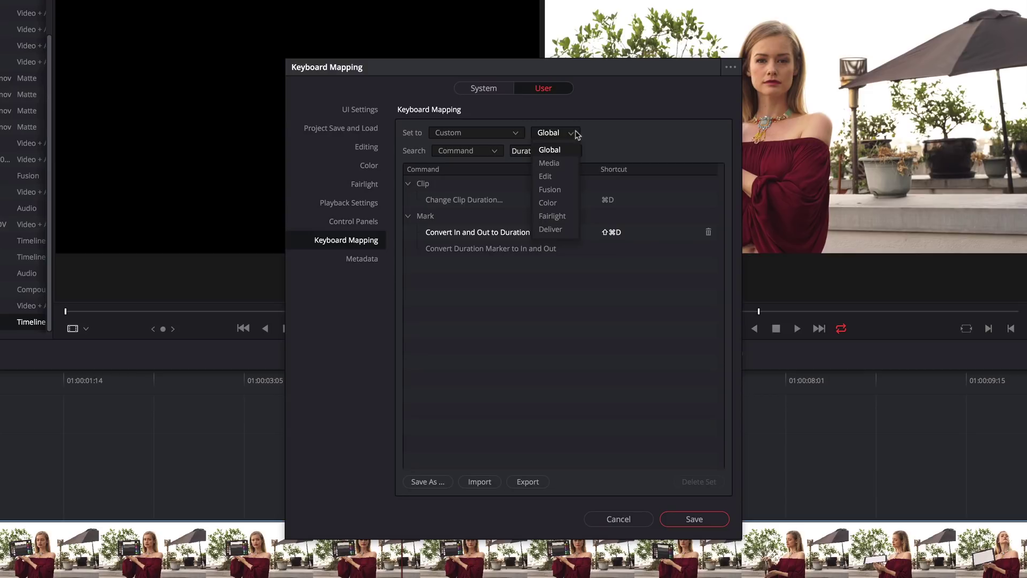
pyautogui.click(560, 206)
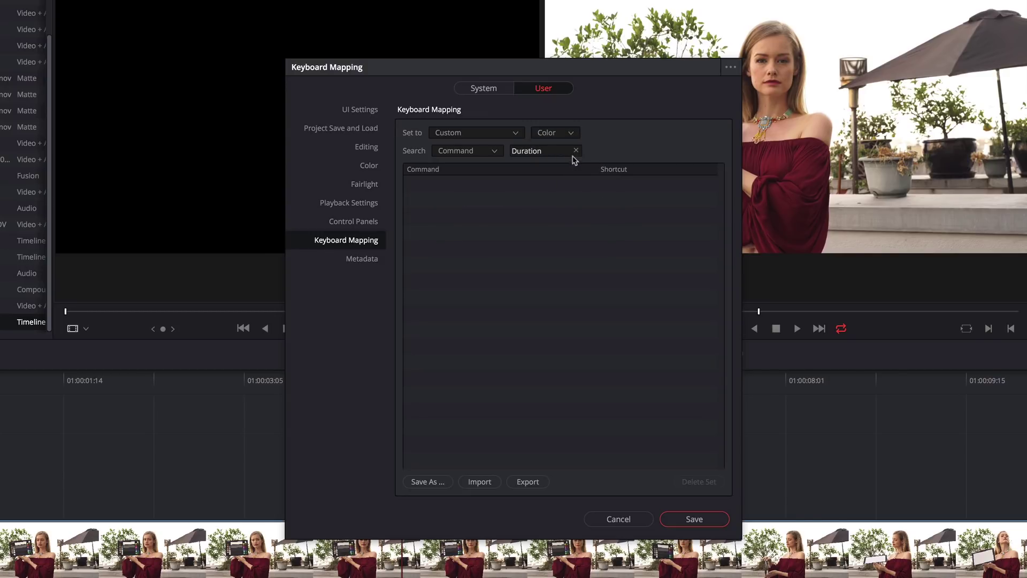
pyautogui.click(573, 151)
pyautogui.write('delete')
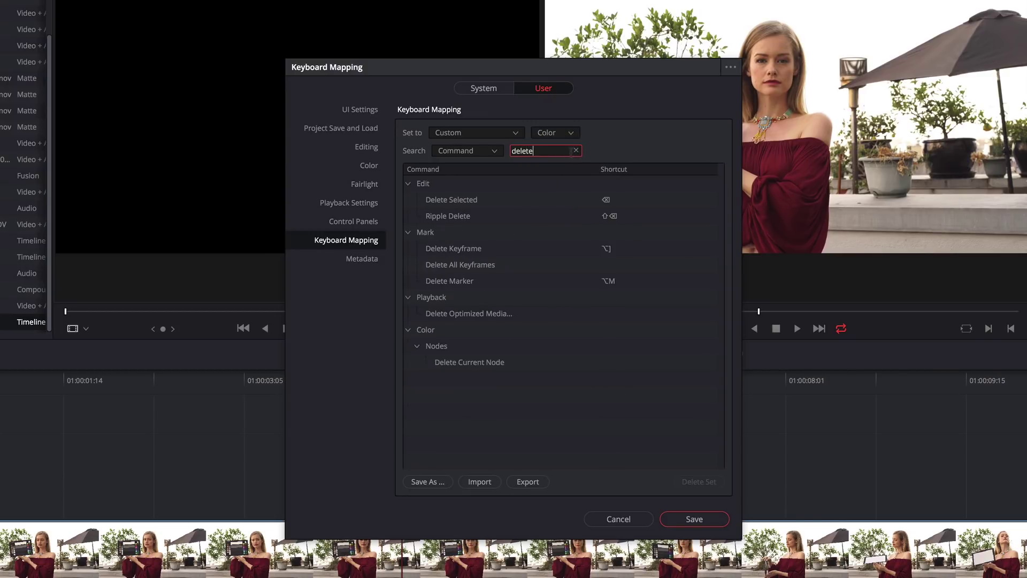
pyautogui.click(610, 269)
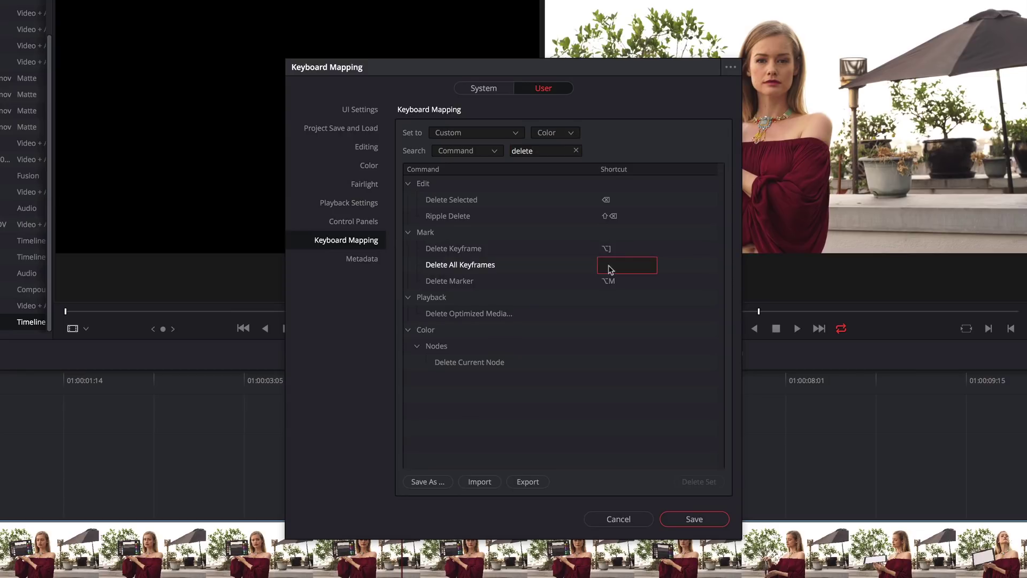
pyautogui.press('shift+super+d')
# Save the changed keyboard mapping as a new preset named 'Custom'
pyautogui.click(688, 521)
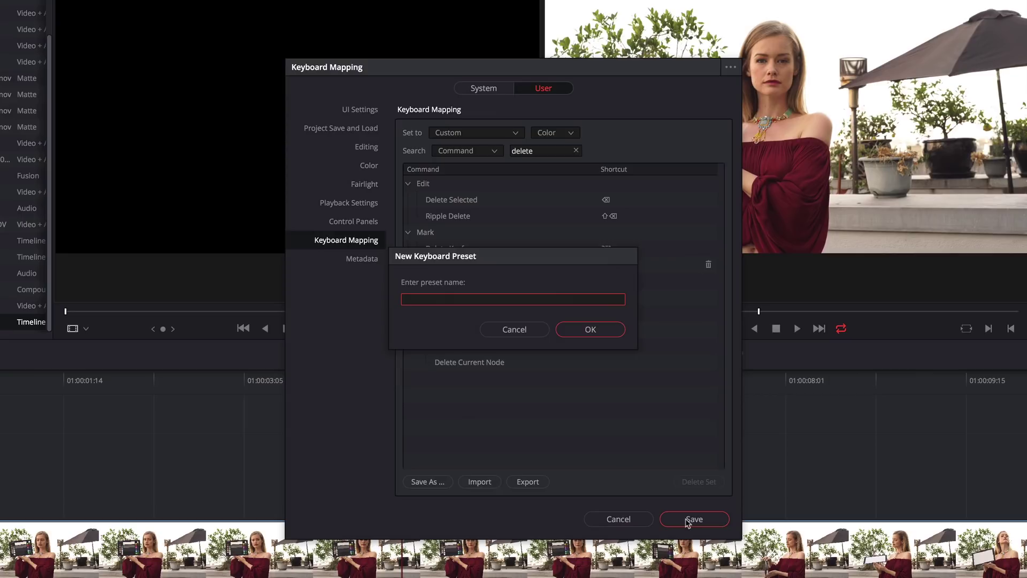
pyautogui.write('Custom')
pyautogui.click(593, 333)
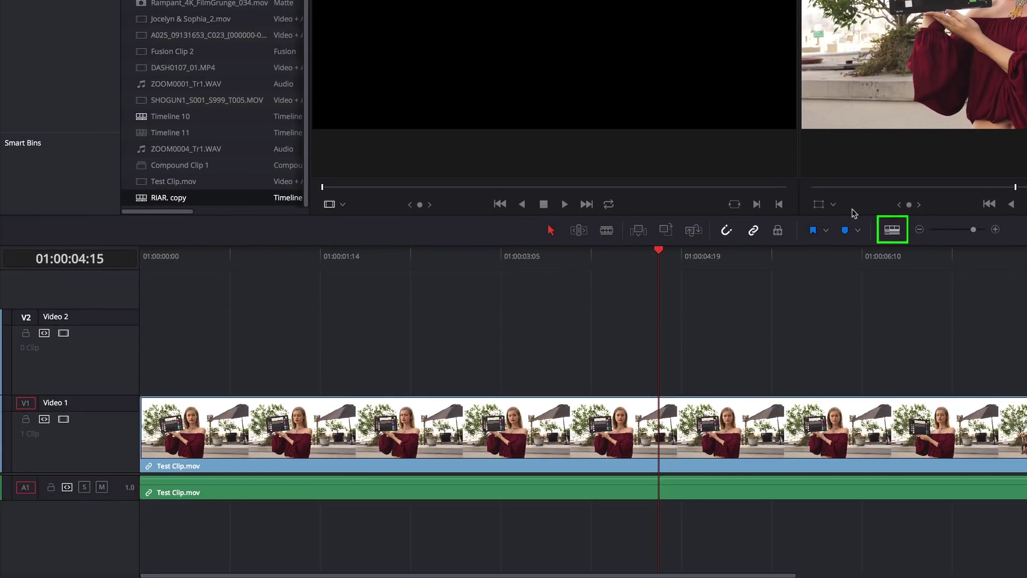
# Enable stacked timeline tabs in Timeline View Options and toggle the audio waveform display
pyautogui.click(895, 230)
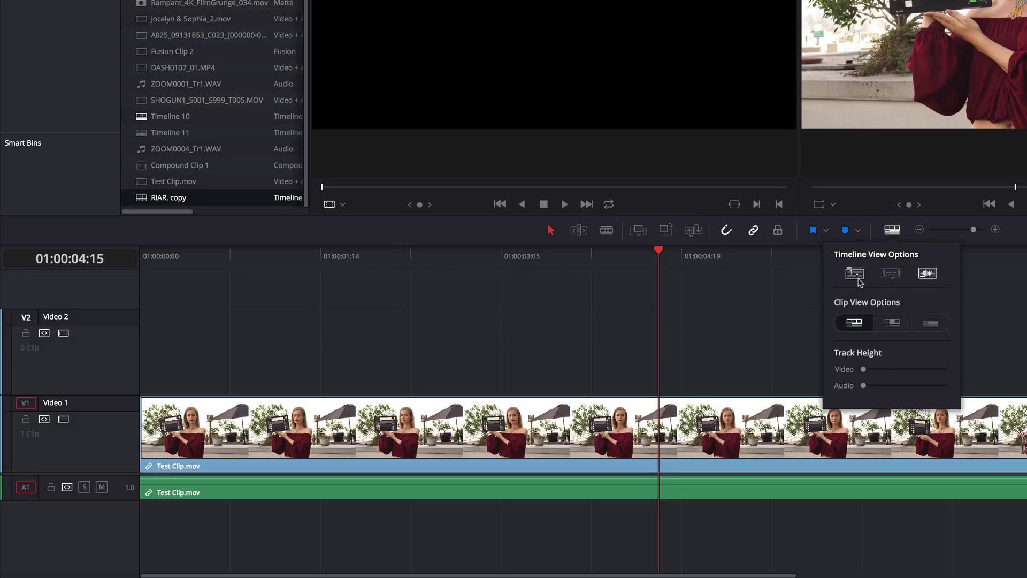
pyautogui.click(855, 274)
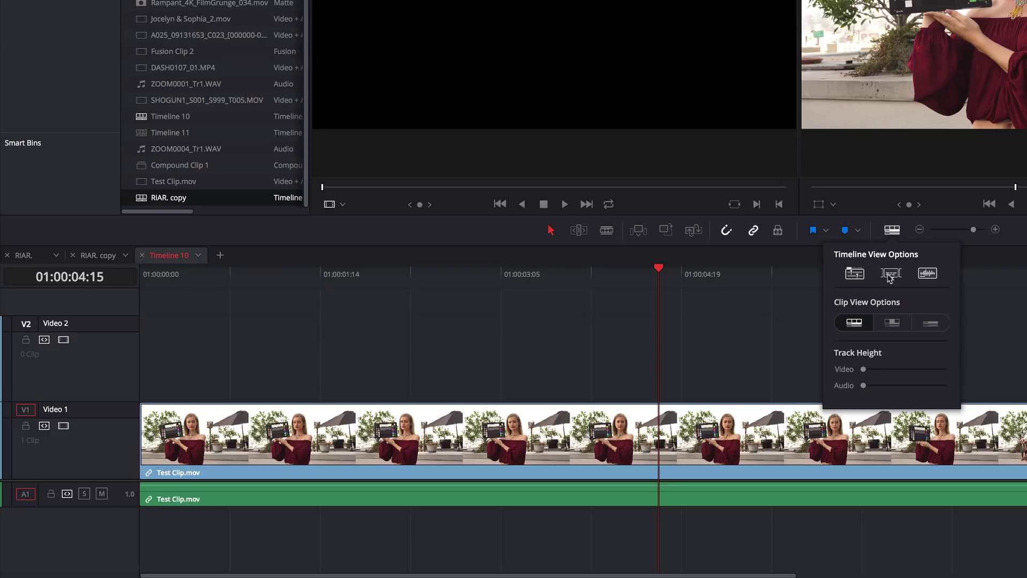
pyautogui.click(927, 279)
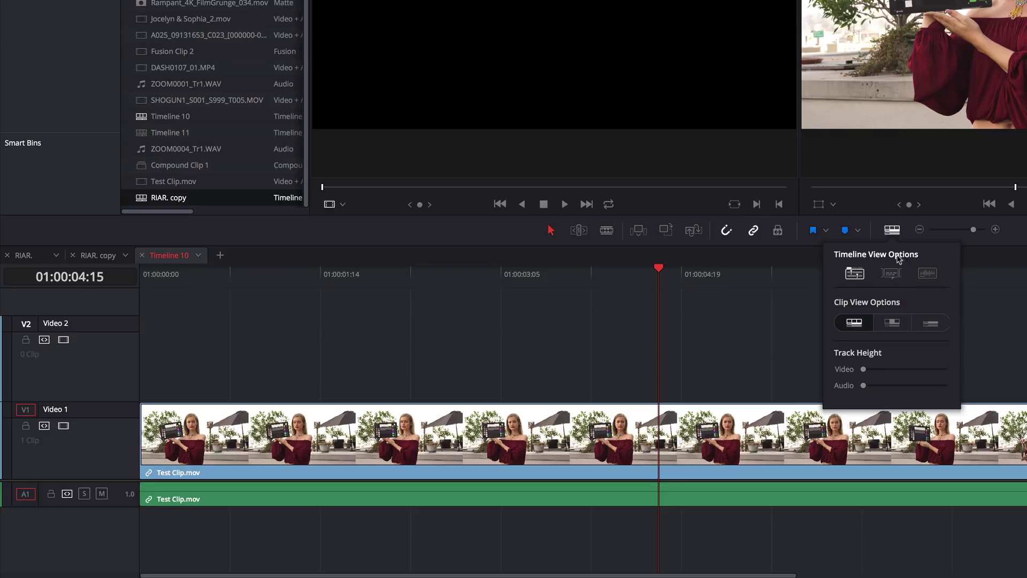
pyautogui.click(896, 231)
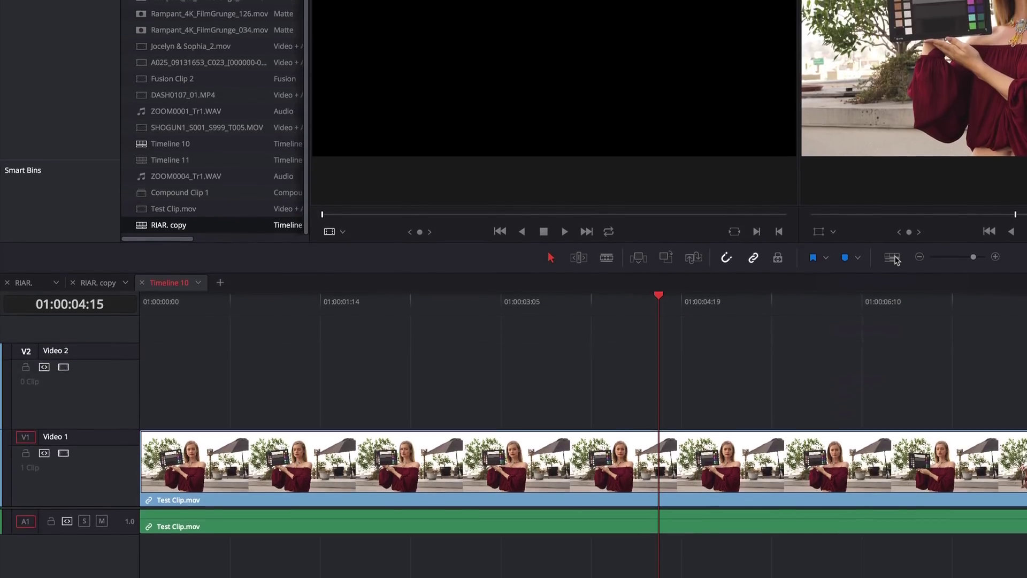
pyautogui.click(21, 290)
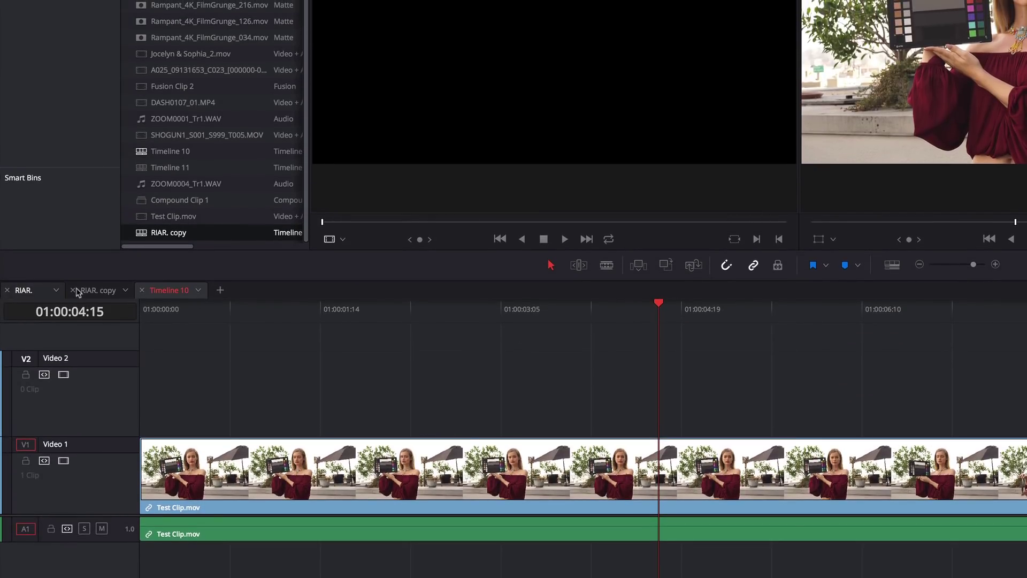
pyautogui.click(106, 292)
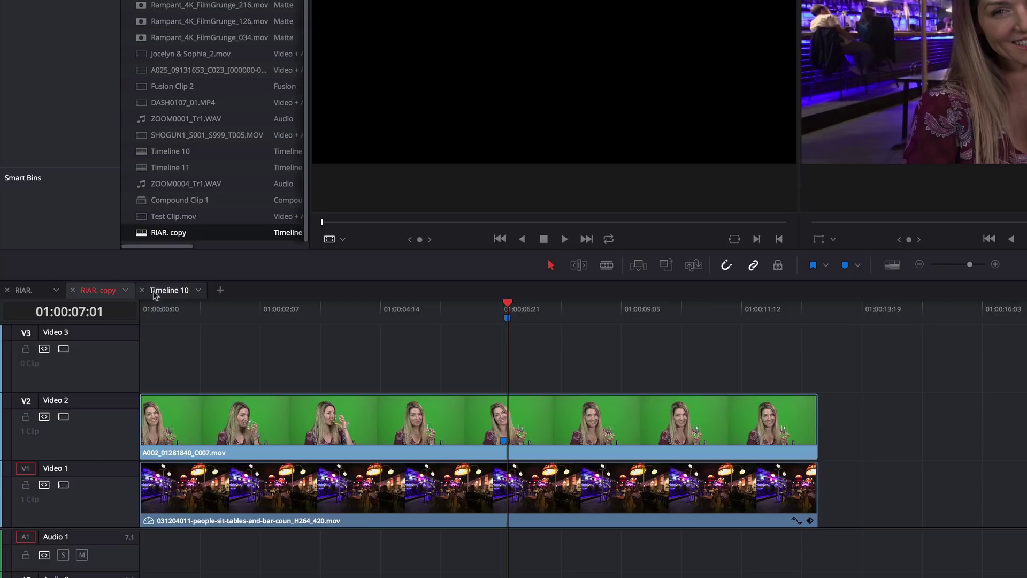
pyautogui.click(161, 294)
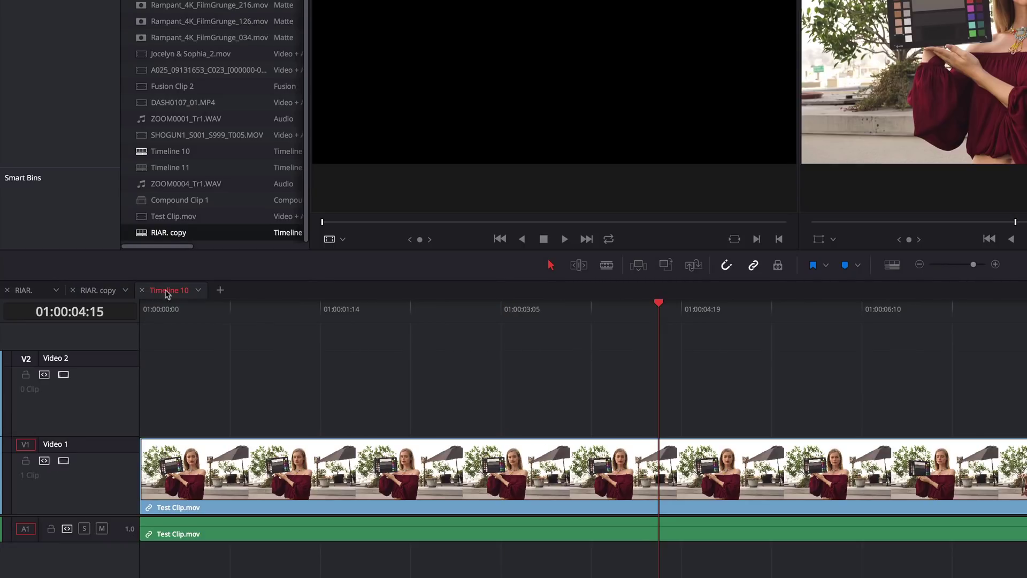
pyautogui.click(198, 290)
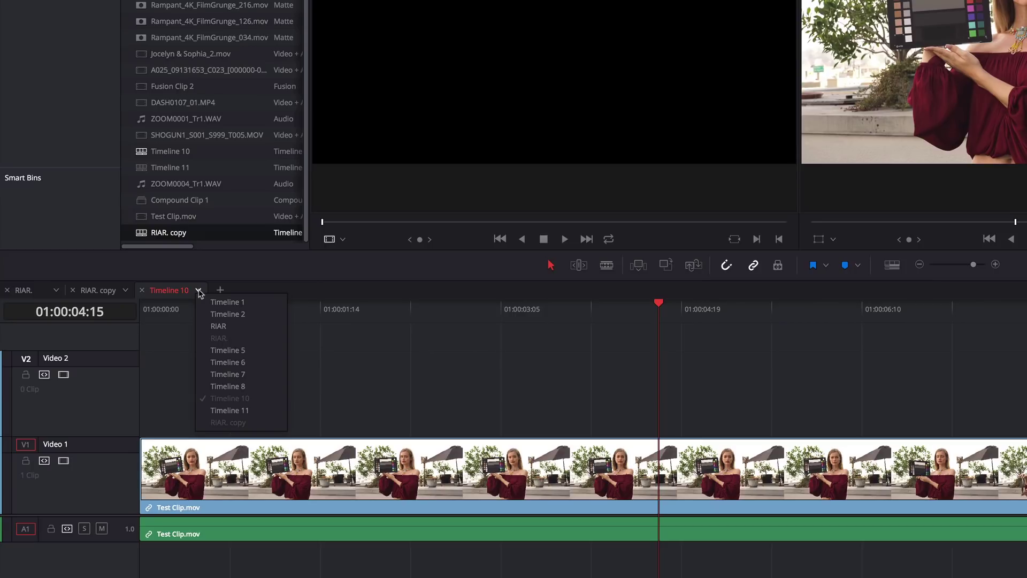
pyautogui.click(186, 294)
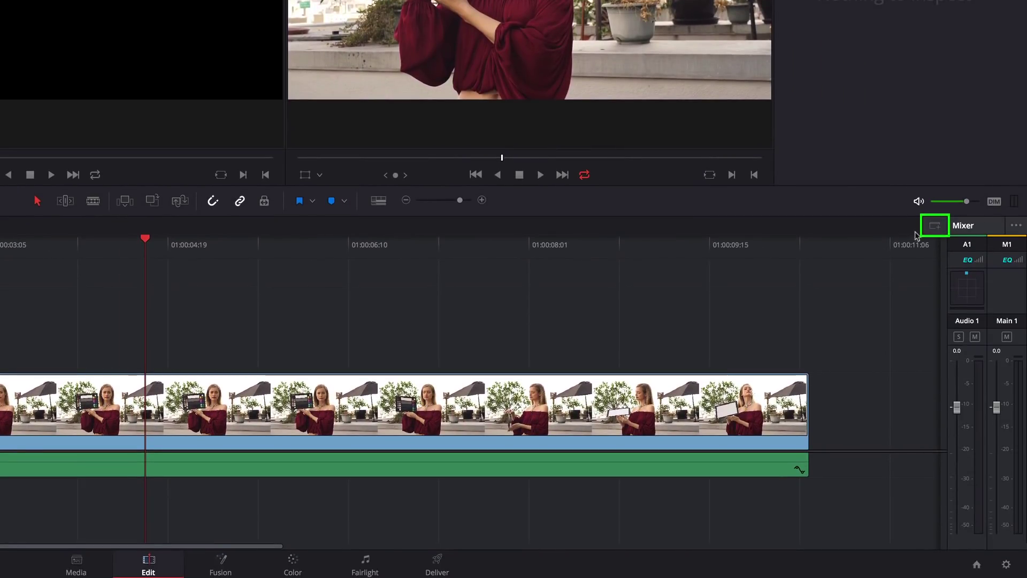
# Stack Timeline 8 below, drag A002_01282025_C012.mov to Timeline 10's end, then close the lower pane
pyautogui.click(934, 226)
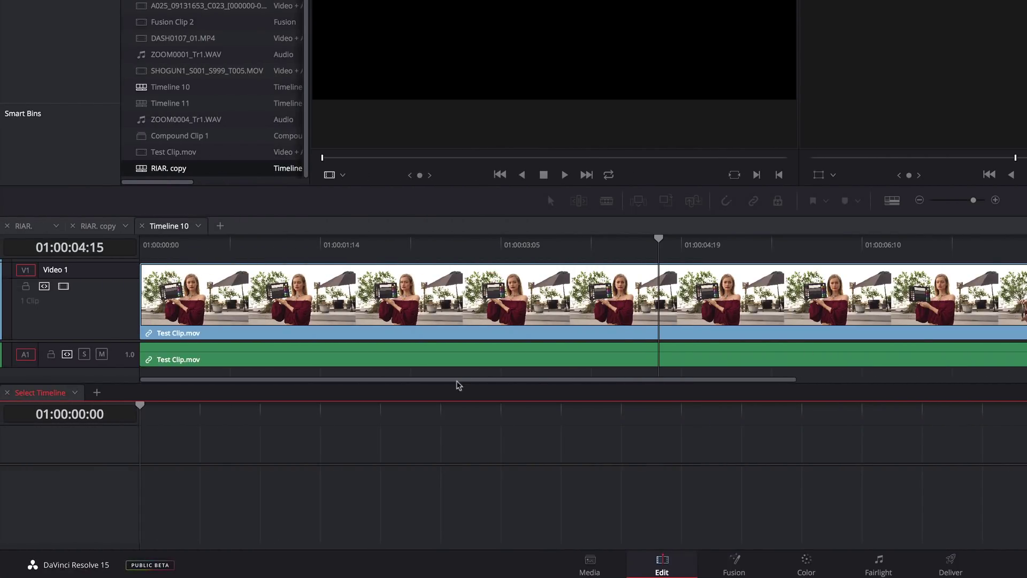
pyautogui.click(75, 392)
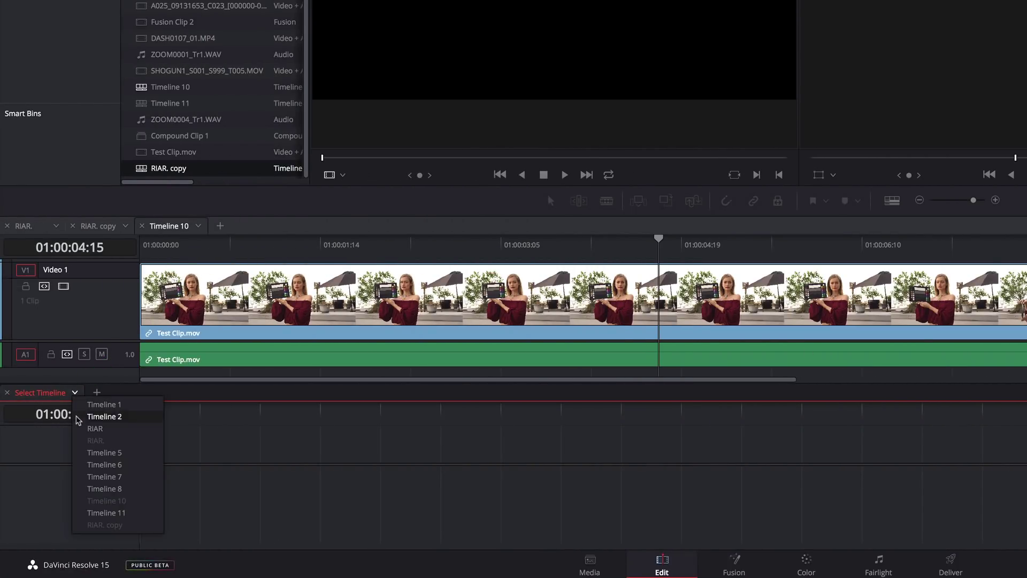
pyautogui.click(104, 488)
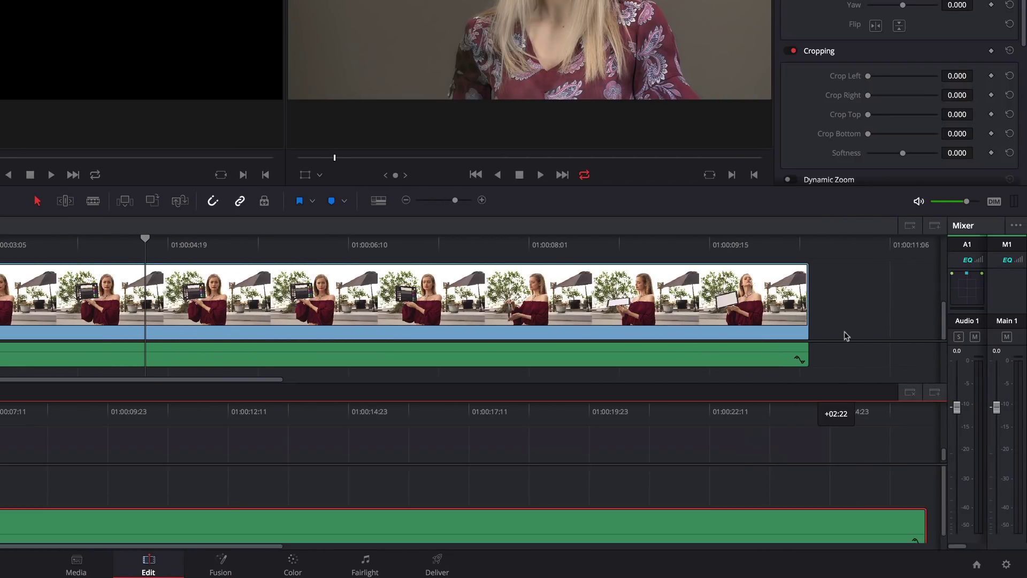
pyautogui.moveTo(846, 336); pyautogui.dragTo(854, 305)
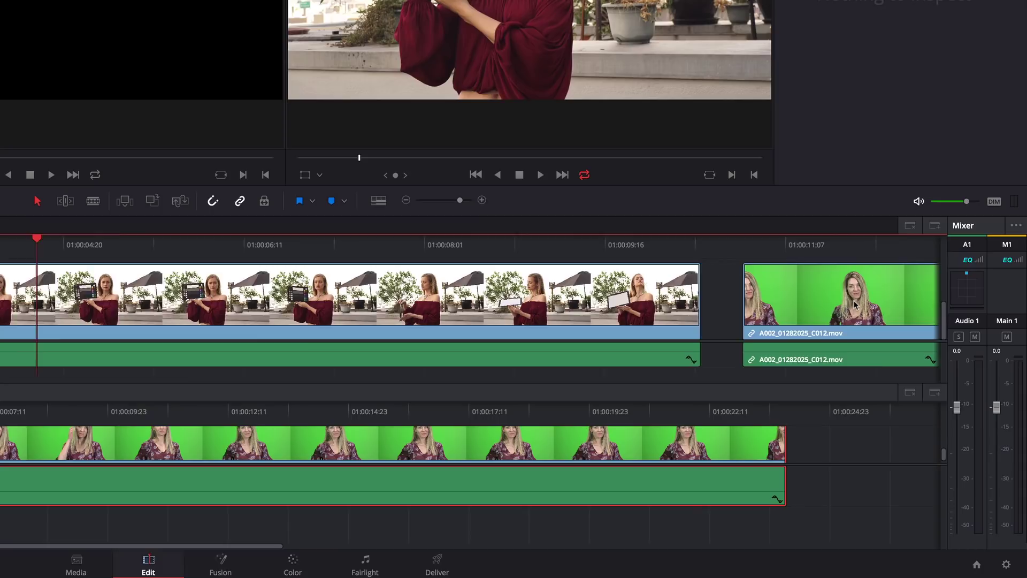
pyautogui.hscroll(10, 852, 300)
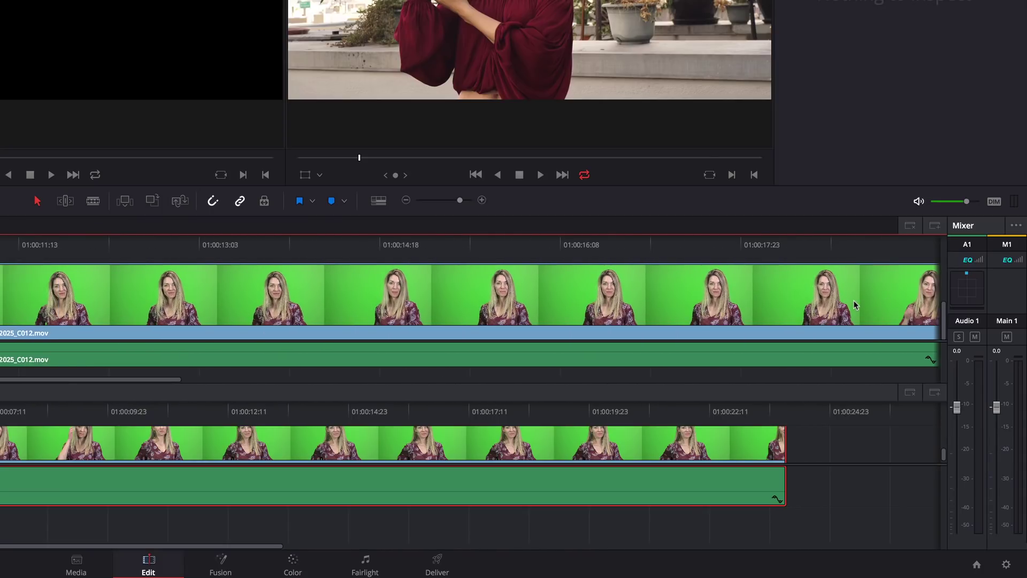
pyautogui.click(910, 392)
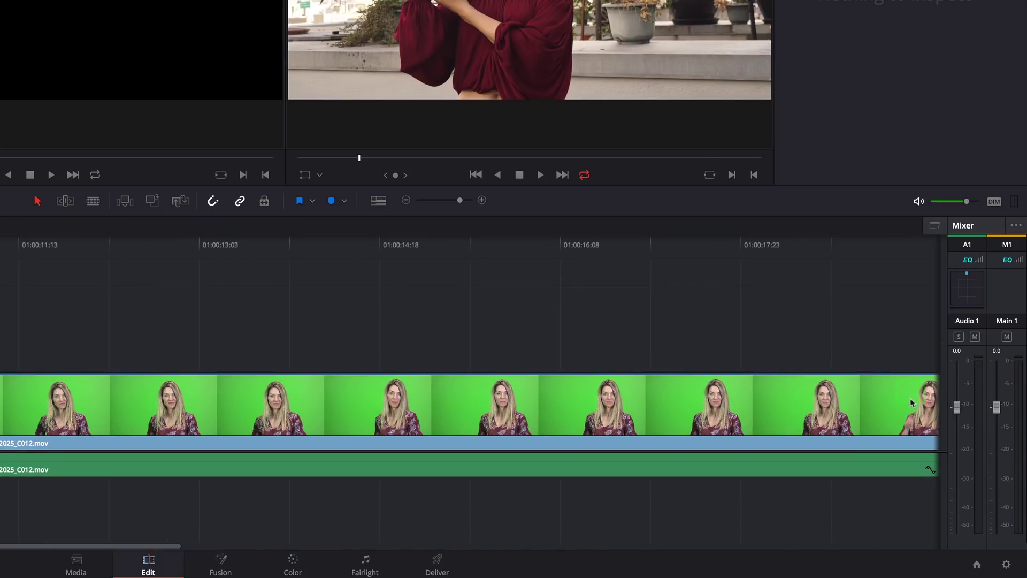
pyautogui.click(789, 402)
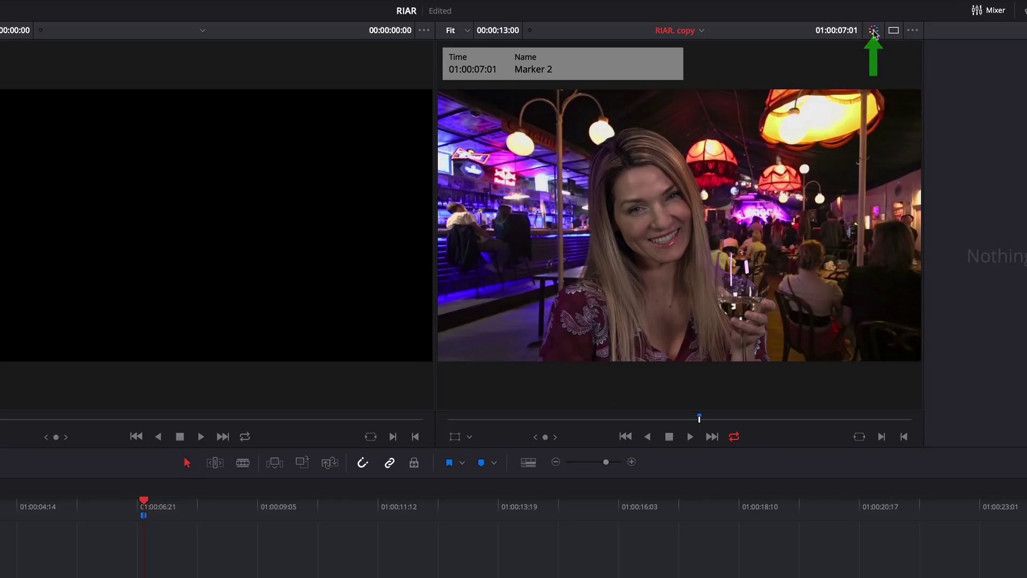
pyautogui.click(873, 31)
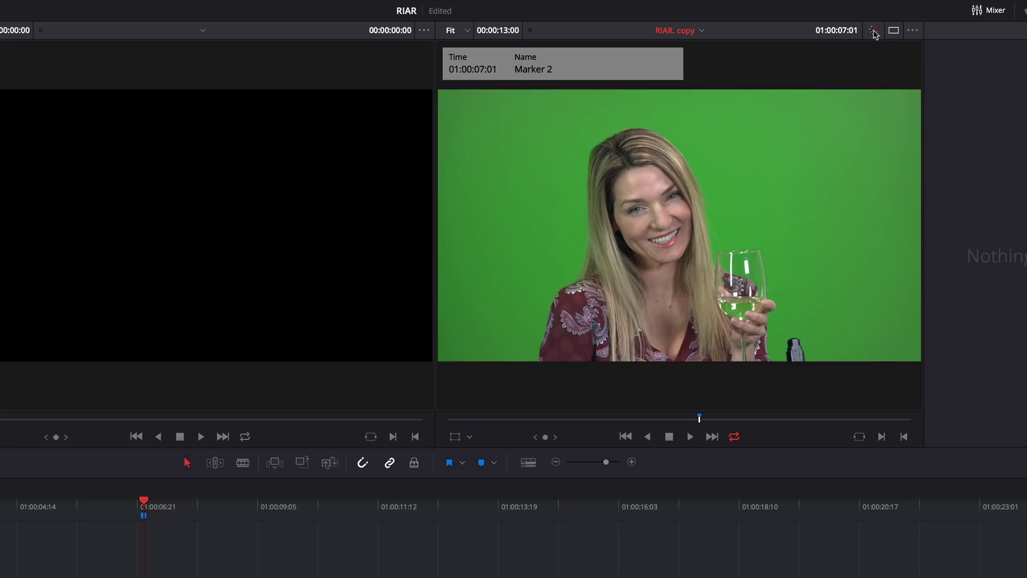
pyautogui.click(874, 31)
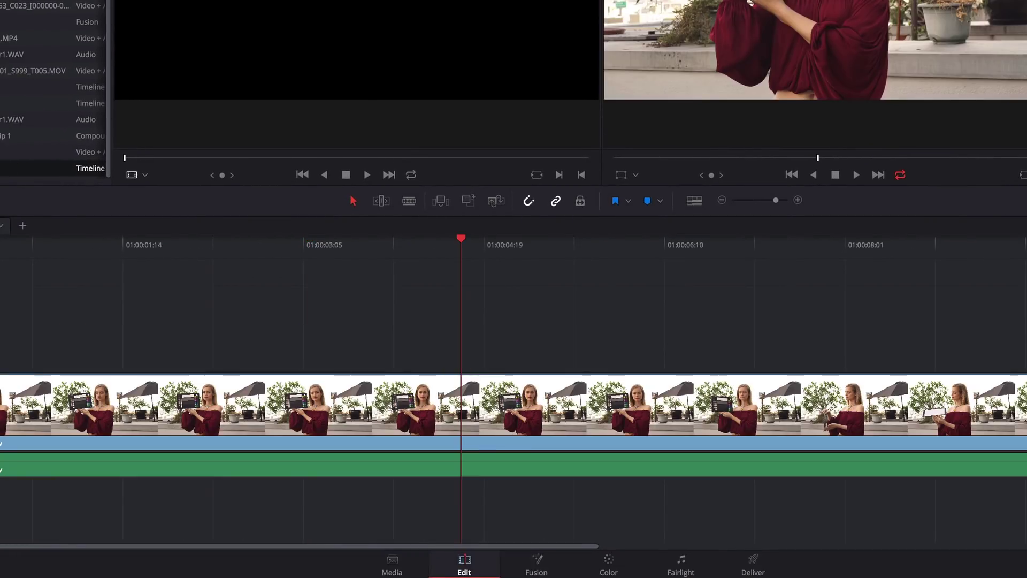
# Open Test Clip on the Fusion page and import Fusion Test.comp into its node graph
pyautogui.click(496, 430)
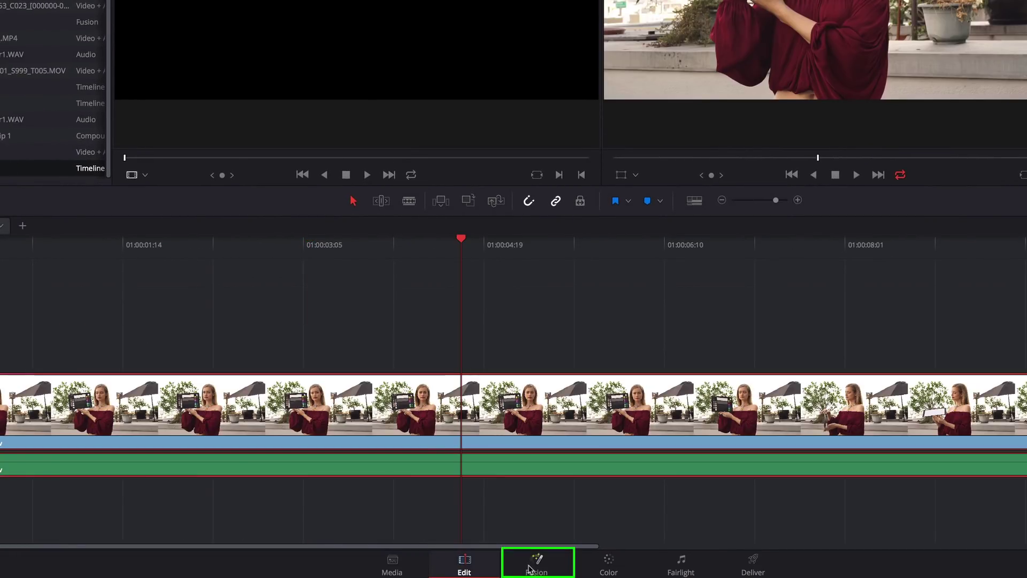
pyautogui.click(531, 568)
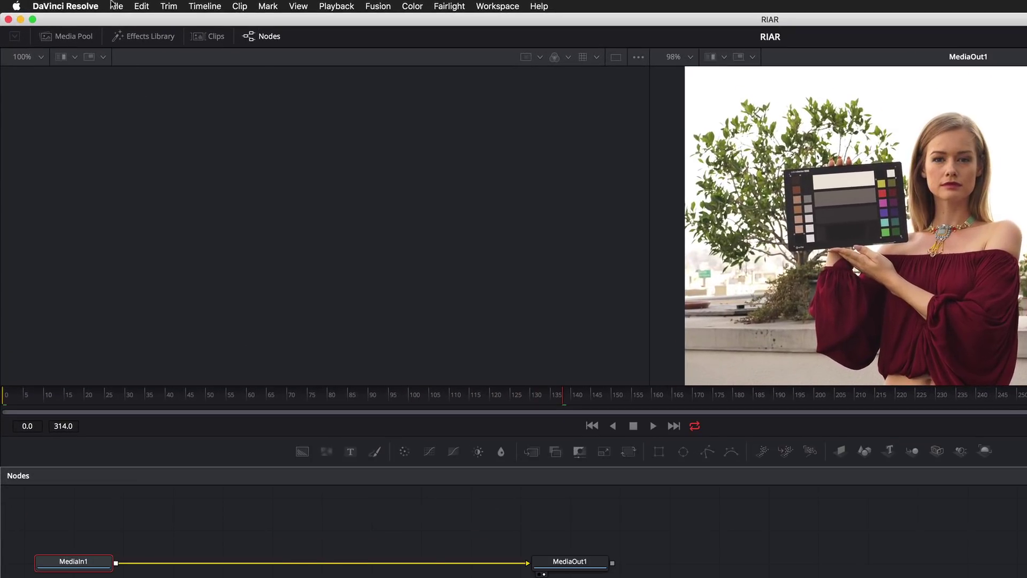
pyautogui.click(75, 4)
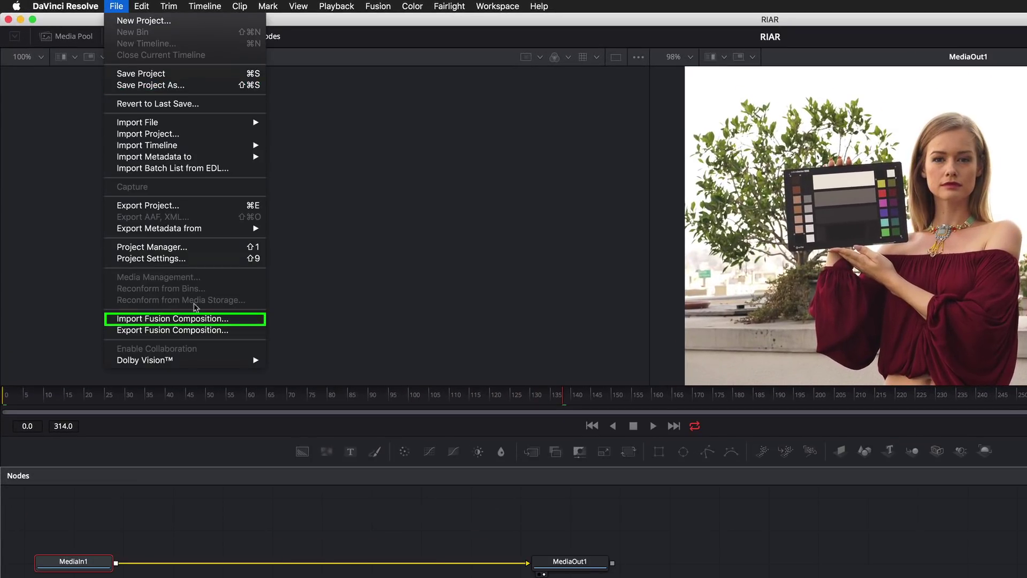
pyautogui.click(206, 318)
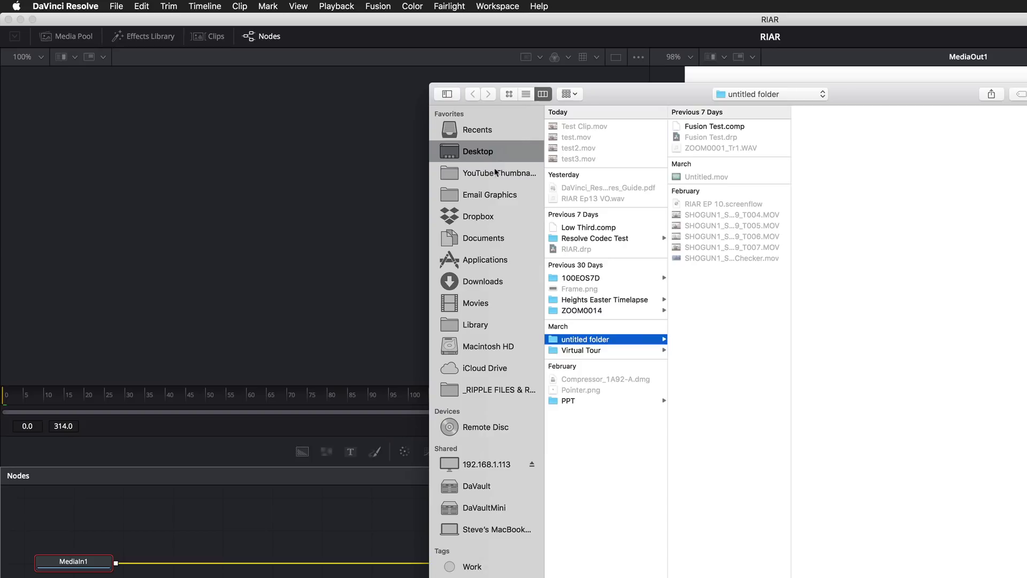
pyautogui.click(715, 126)
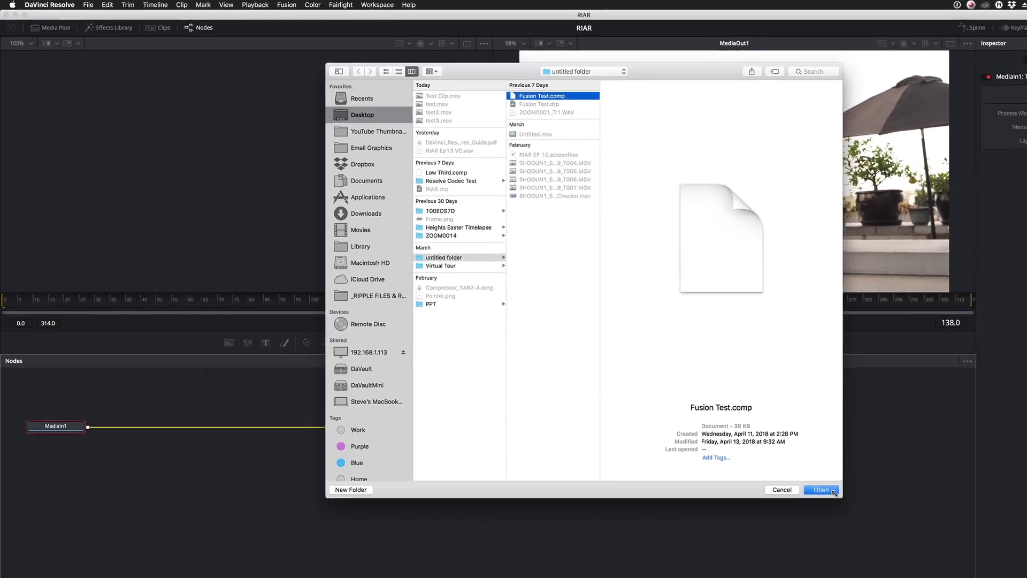
pyautogui.click(828, 489)
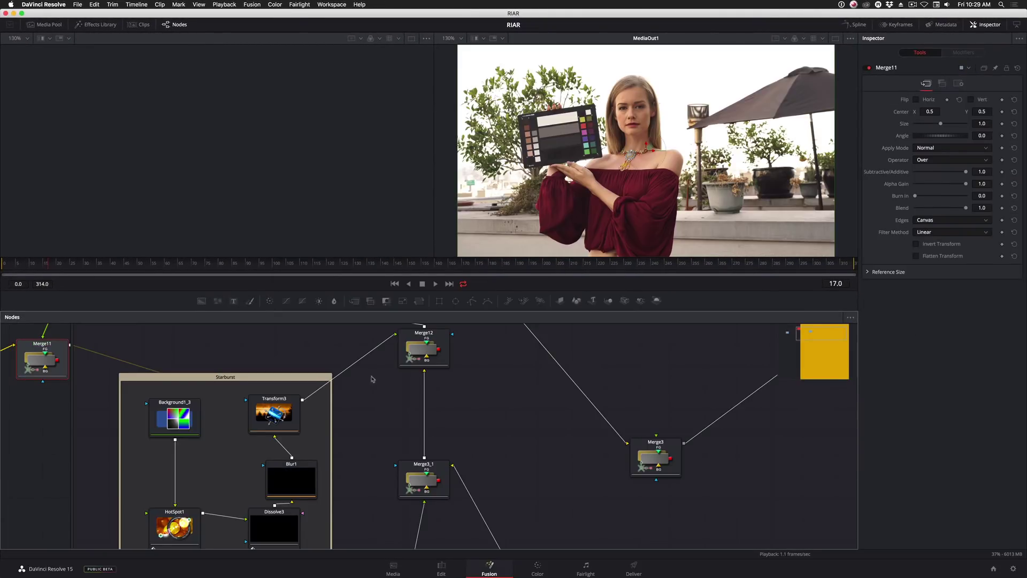
# Scrub the Fusion time ruler to frame 50 to see the lower third, then return to Edit
pyautogui.click(118, 263)
pyautogui.moveTo(134, 263); pyautogui.dragTo(138, 264)
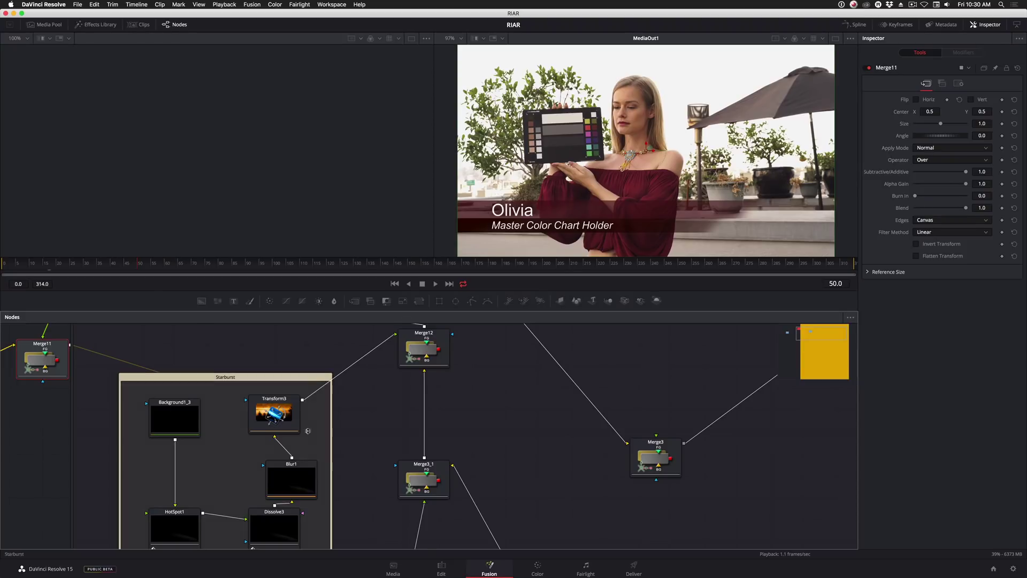
pyautogui.click(442, 567)
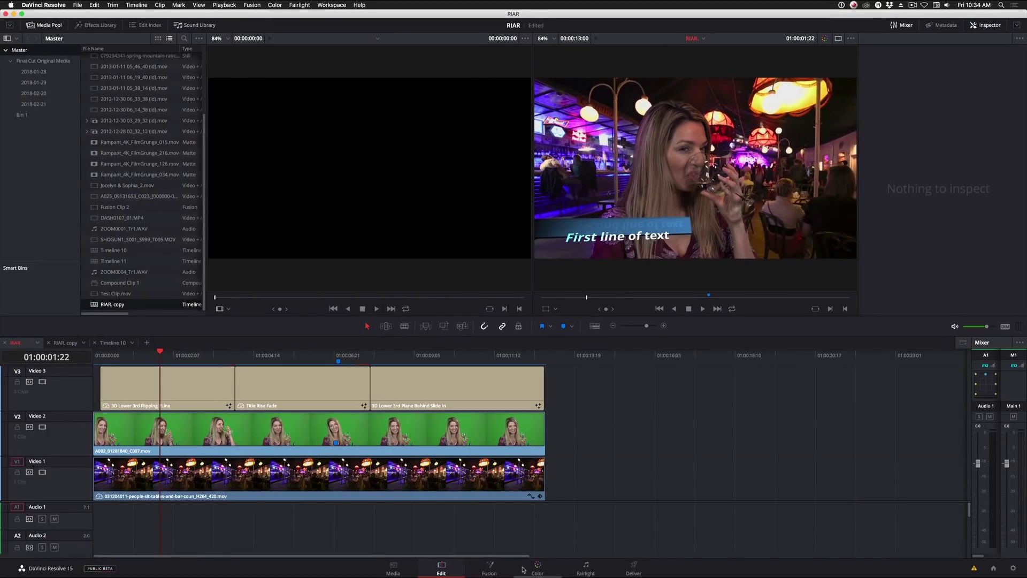
# Switch to the Color page and show the LUTs browser panel
pyautogui.click(537, 568)
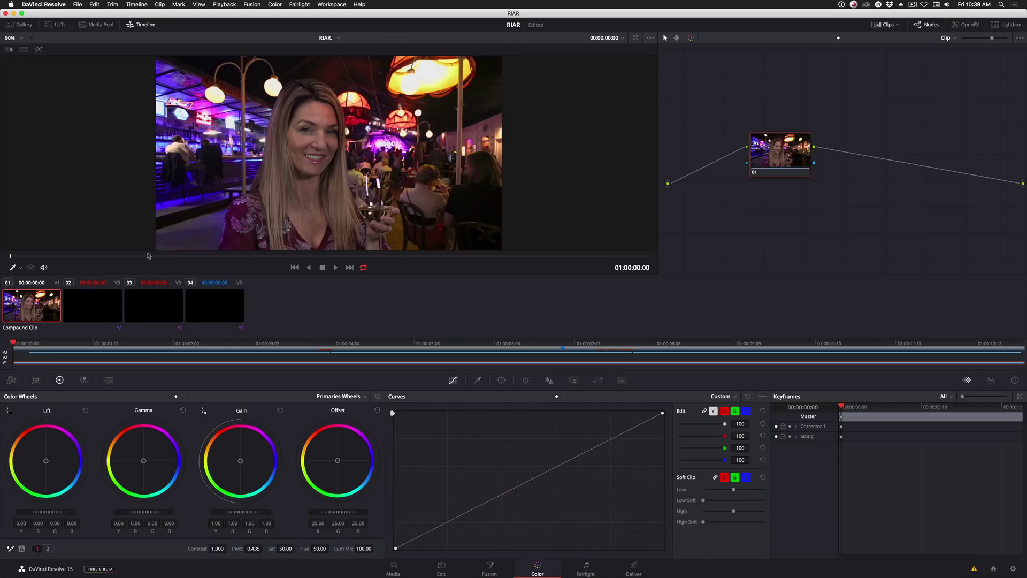
pyautogui.click(57, 24)
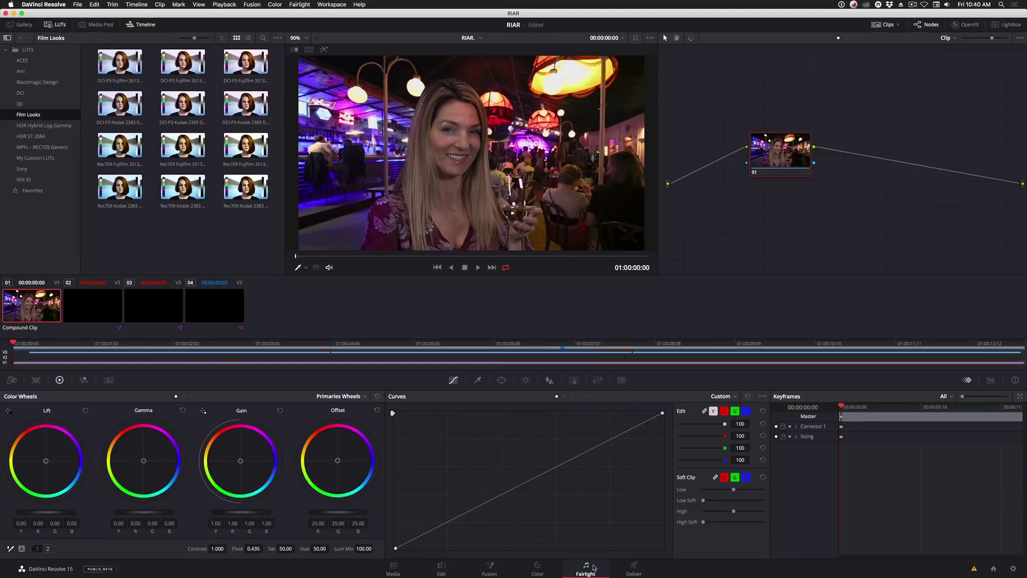
# On the Fairlight page, open the ADR panel, glance at its options and Setup, then show Record
pyautogui.click(586, 569)
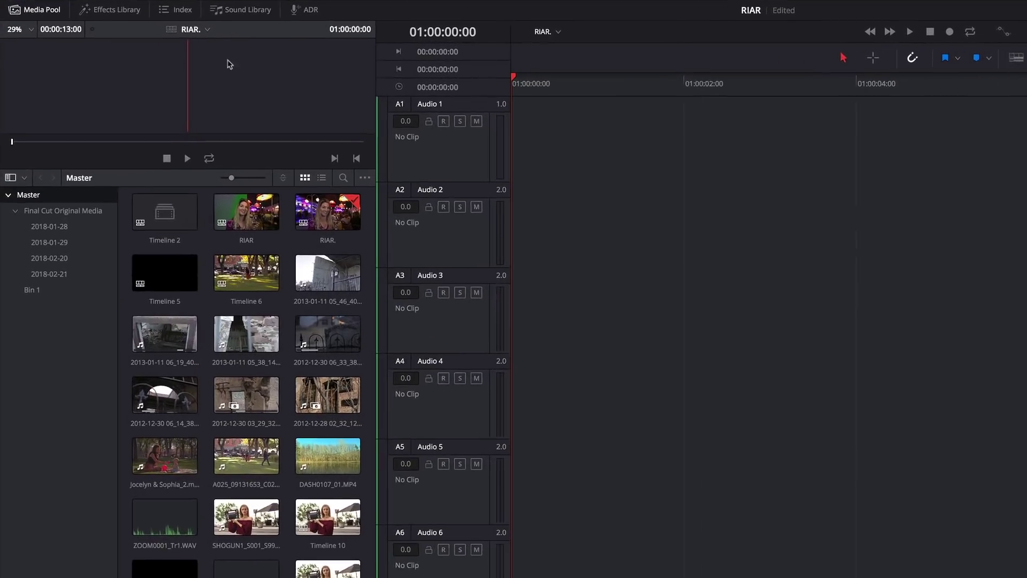
pyautogui.click(303, 11)
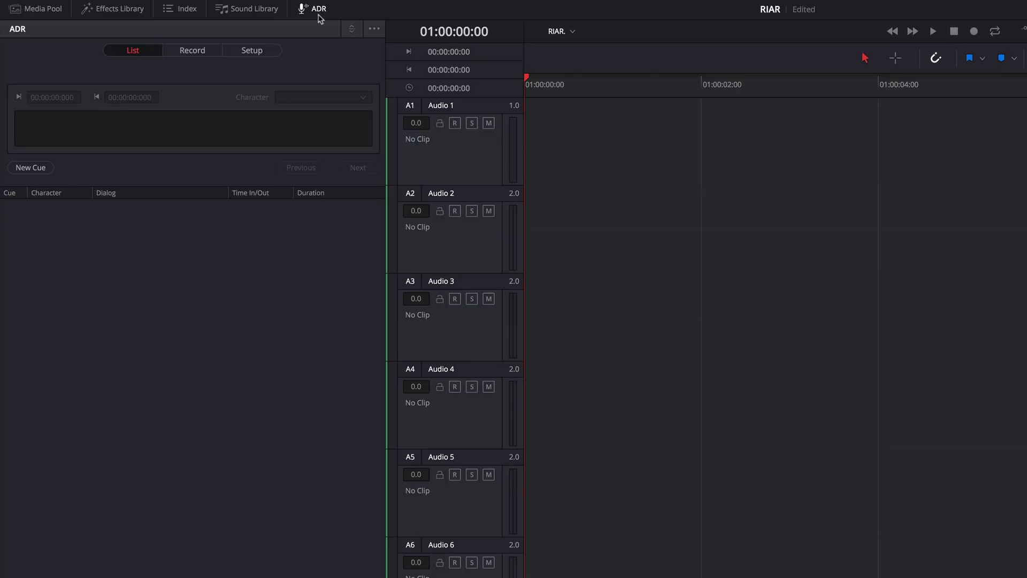
pyautogui.click(375, 29)
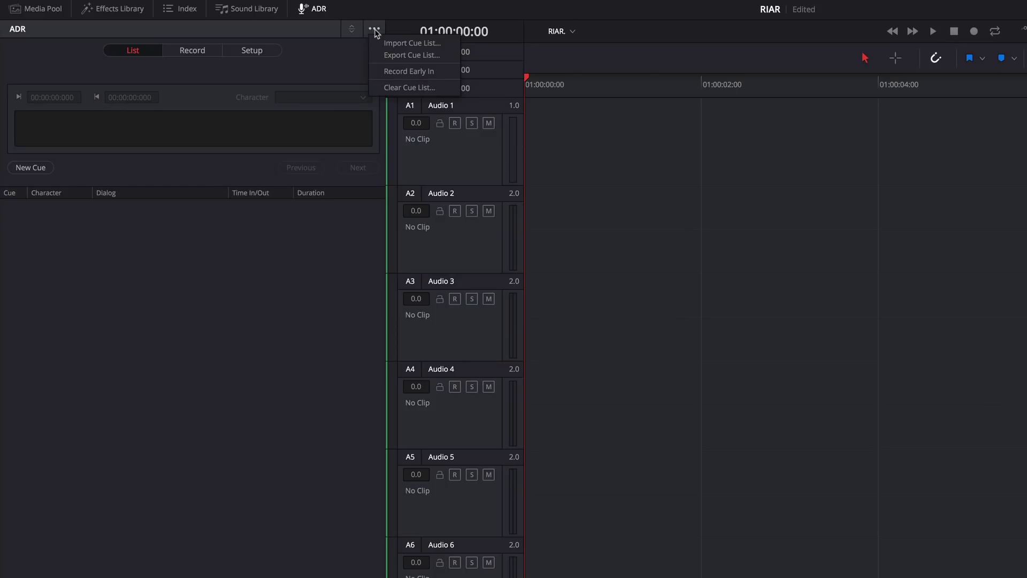
pyautogui.click(376, 32)
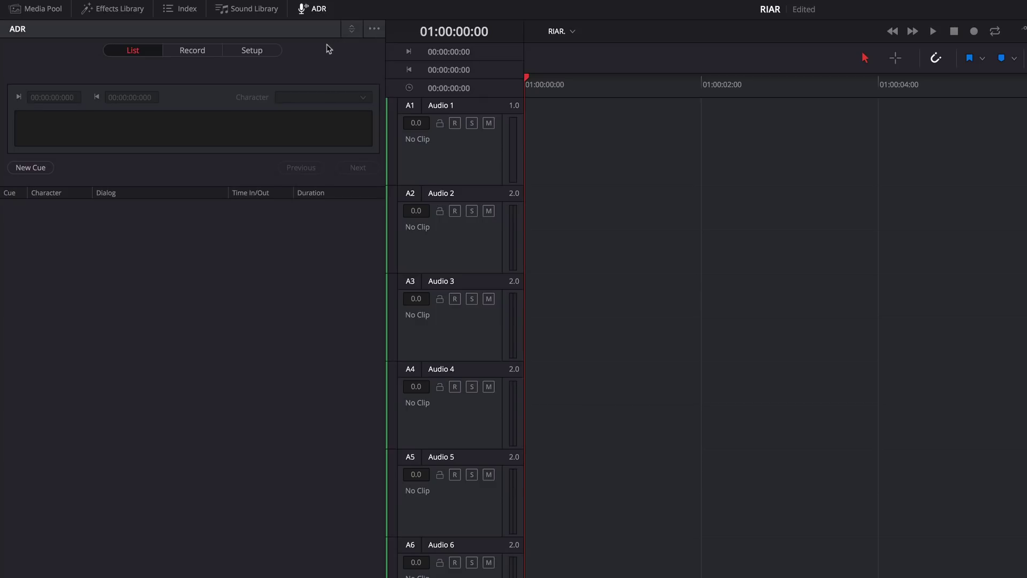
pyautogui.click(251, 52)
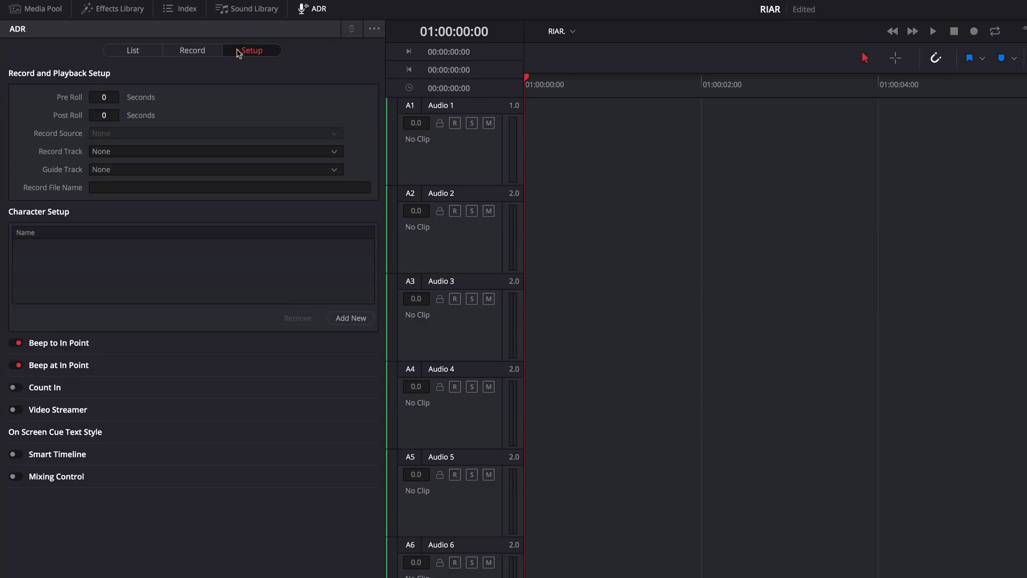
pyautogui.click(191, 51)
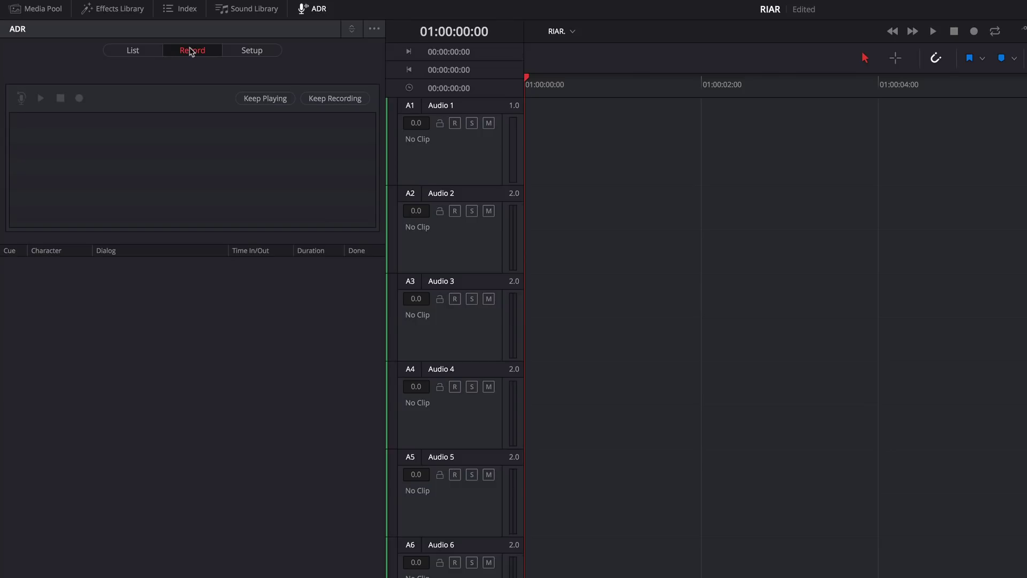
# Open the Fairlight Effects Library to list FairlightFX, VST and AU audio effects
pyautogui.click(116, 9)
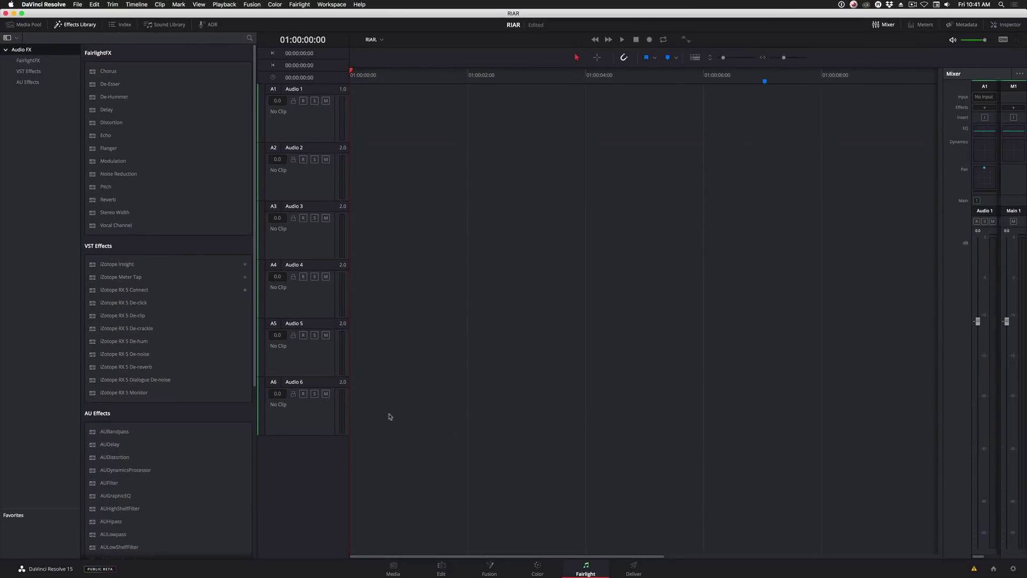
# Go back to the Edit page showing the RIAR. timeline with titles over Compound Clip 2
pyautogui.click(445, 569)
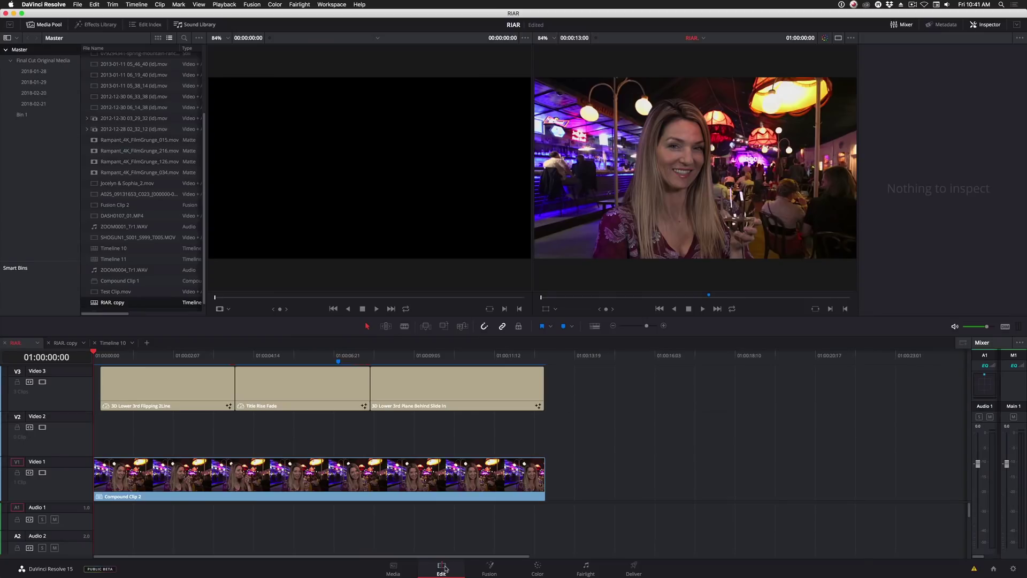